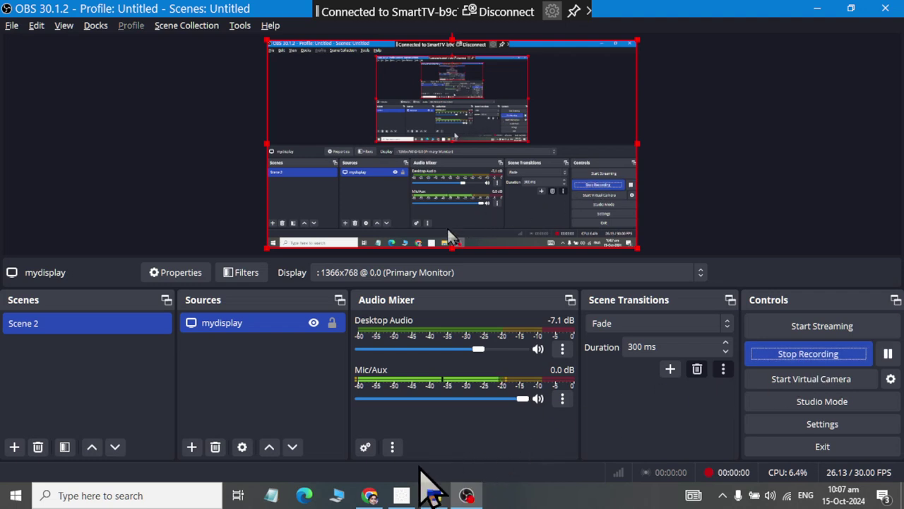
Start the screen recording and open English Eassay.docx from the TrackChanges folder
{"action": "left_click", "coordinate": [427, 498]}
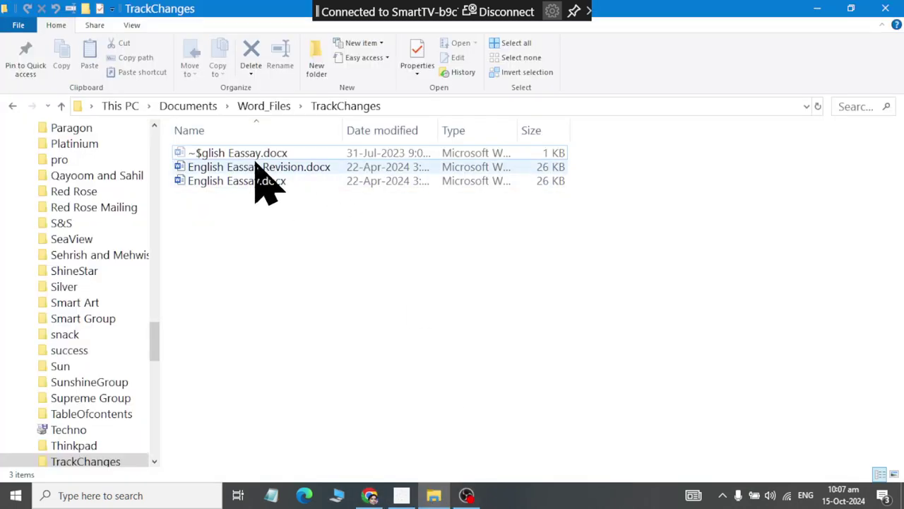
{"action": "double_click", "coordinate": [242, 181]}
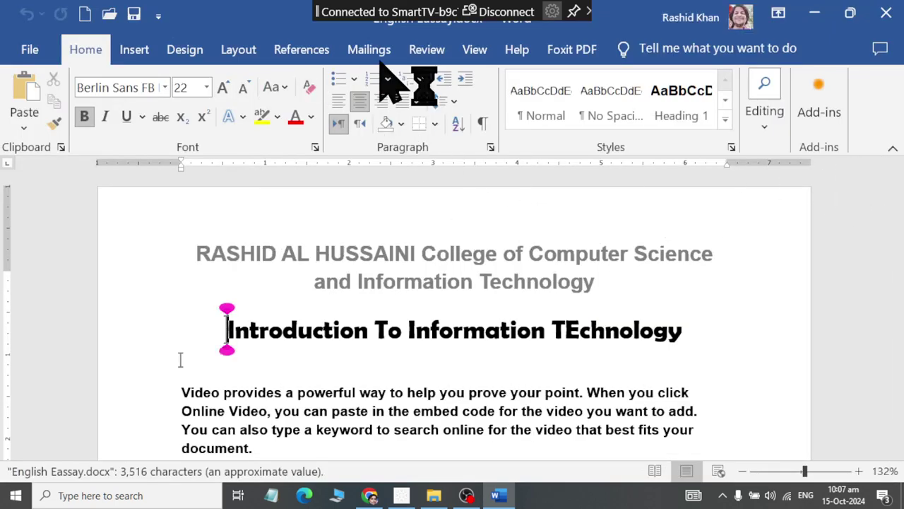
Show the Review tools and dismiss the Get Genuine Office warning bar
{"action": "left_click", "coordinate": [425, 51]}
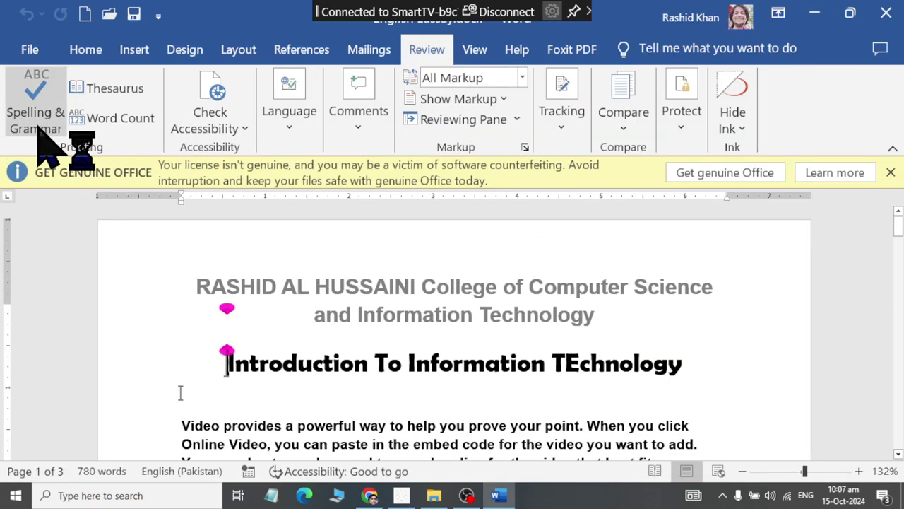
{"action": "left_click", "coordinate": [891, 173]}
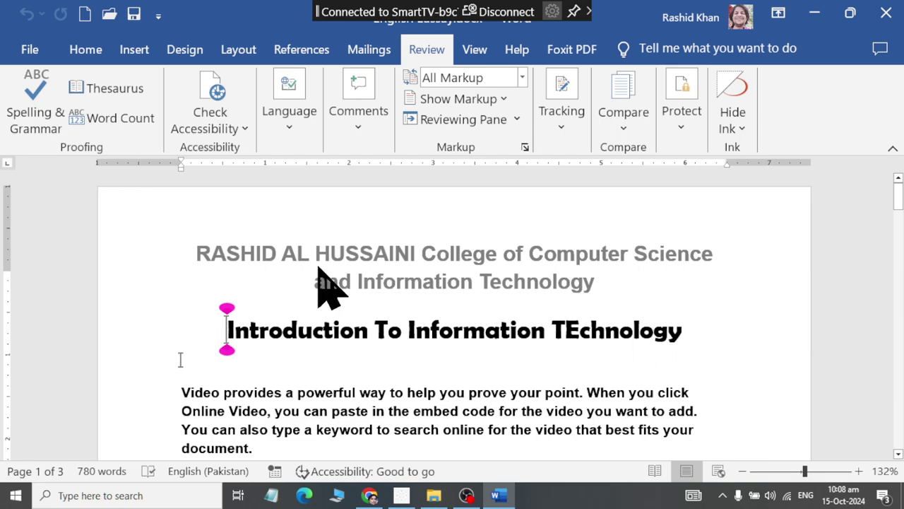
{"action": "mouse_move", "coordinate": [898, 212]}
{"action": "left_mouse_down"}
{"action": "mouse_move", "coordinate": [899, 434]}
{"action": "mouse_move", "coordinate": [892, 151]}
{"action": "mouse_move", "coordinate": [898, 276]}
{"action": "mouse_move", "coordinate": [899, 177]}
{"action": "left_mouse_up"}
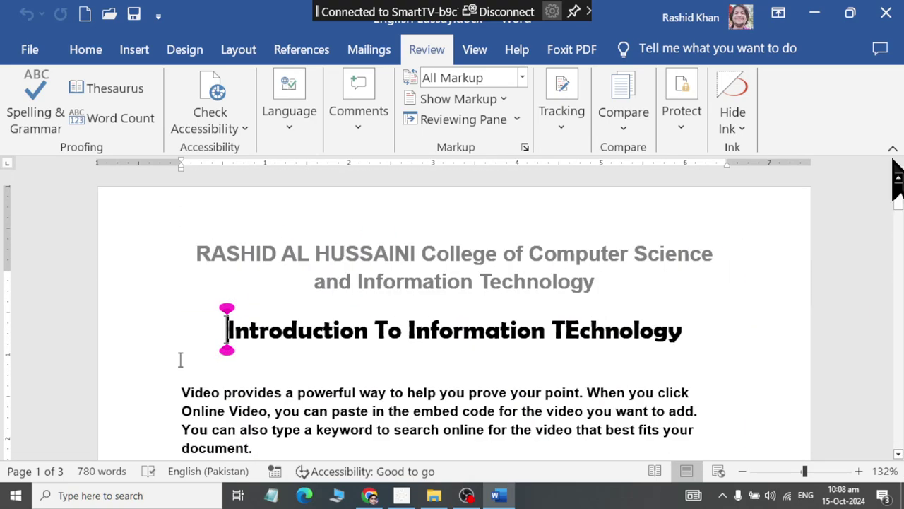
Delete the 'o' so 'code' in the first paragraph reads 'cde'
{"action": "scroll", "coordinate": [579, 321], "scroll_direction": "down", "scroll_amount": 1}
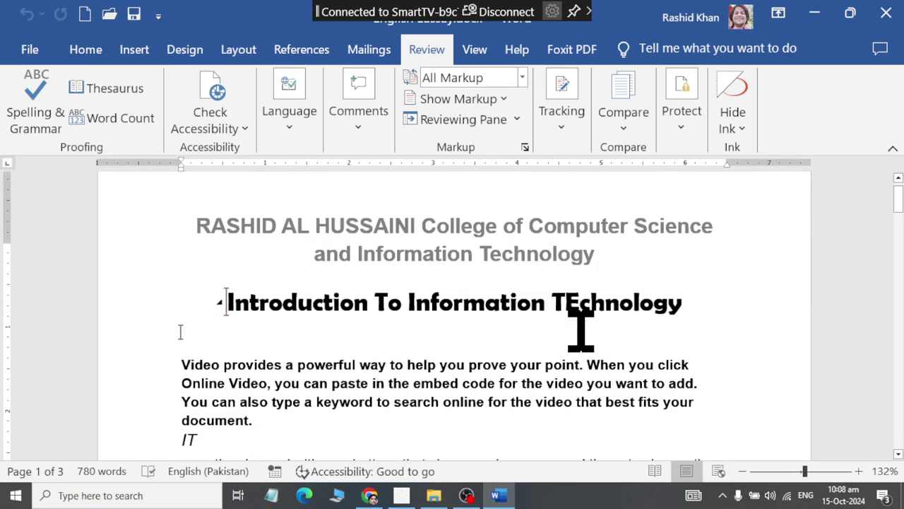
{"action": "left_click", "coordinate": [476, 384]}
{"action": "key", "text": "BackSpace"}
Scroll down the essay, placing the cursor at 'button', the capitalised paragraph and 'document'
{"action": "scroll", "coordinate": [551, 387], "scroll_direction": "down", "scroll_amount": 5}
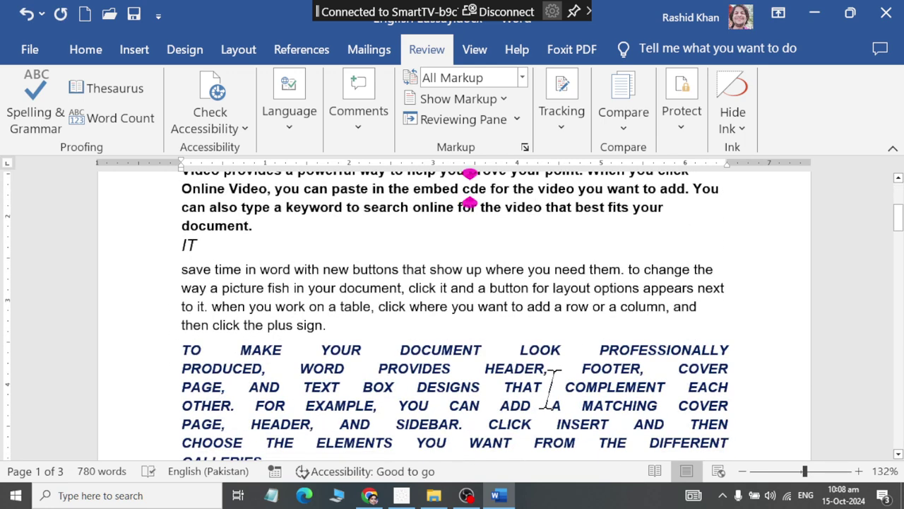
{"action": "left_click", "coordinate": [498, 288]}
{"action": "scroll", "coordinate": [540, 290], "scroll_direction": "down", "scroll_amount": 3}
{"action": "scroll", "coordinate": [542, 293], "scroll_direction": "down", "scroll_amount": 4}
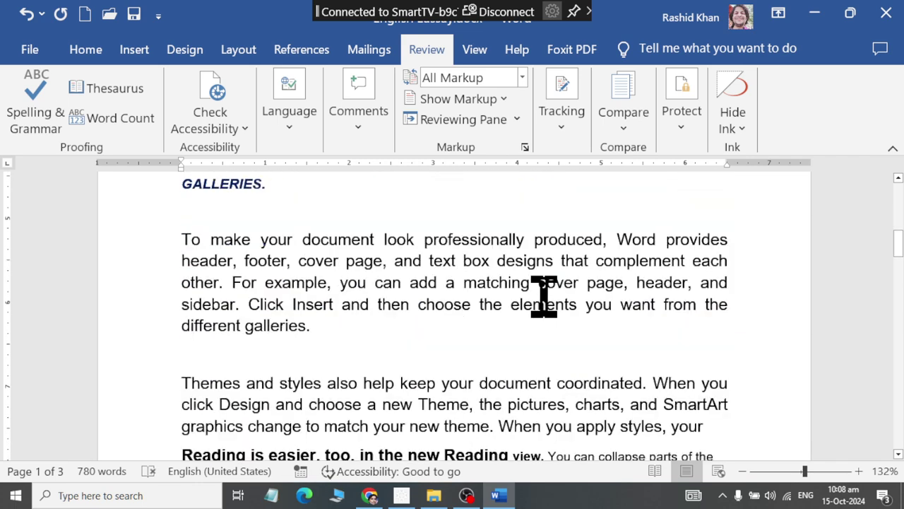
{"action": "scroll", "coordinate": [523, 283], "scroll_direction": "up", "scroll_amount": 1}
{"action": "left_click", "coordinate": [479, 267]}
{"action": "scroll", "coordinate": [530, 283], "scroll_direction": "down", "scroll_amount": 4}
{"action": "scroll", "coordinate": [549, 293], "scroll_direction": "up", "scroll_amount": 1}
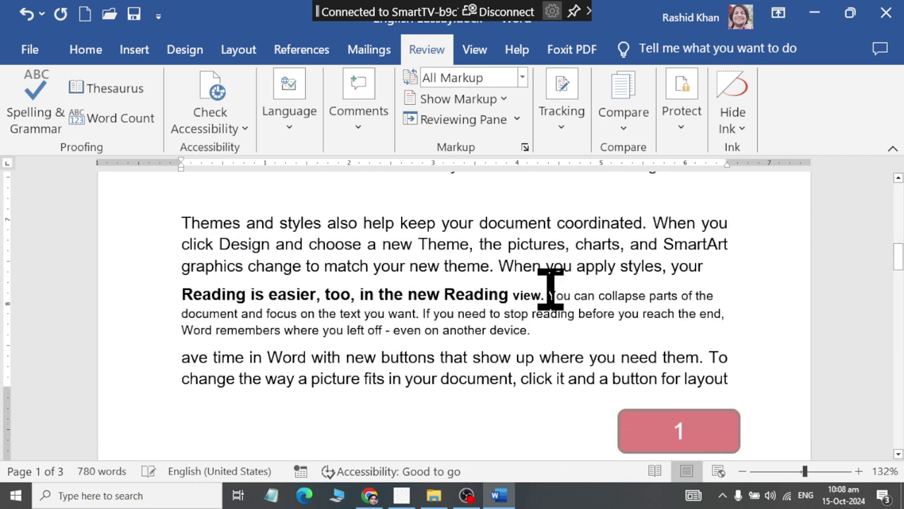
{"action": "left_click", "coordinate": [527, 221]}
Scroll further to 'professionally produced', then scroll back up to the top of the essay
{"action": "scroll", "coordinate": [576, 258], "scroll_direction": "down", "scroll_amount": 3}
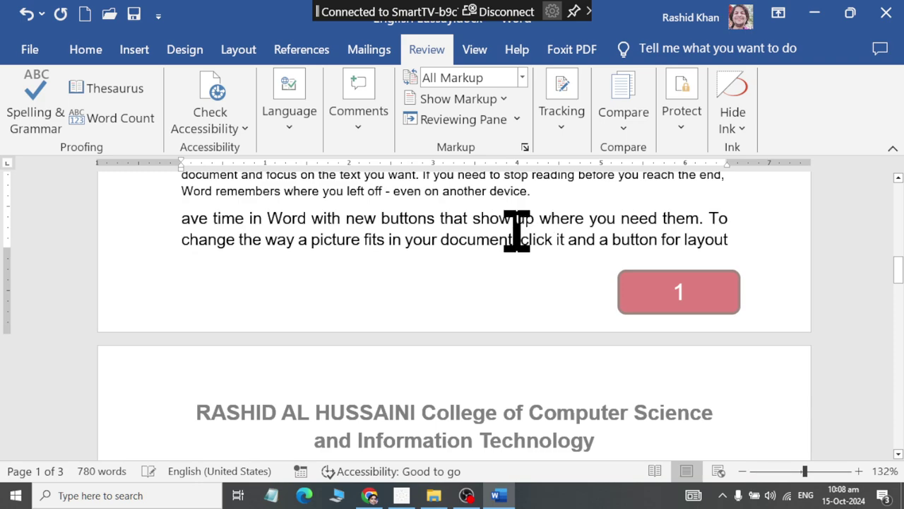
{"action": "scroll", "coordinate": [522, 240], "scroll_direction": "down", "scroll_amount": 4}
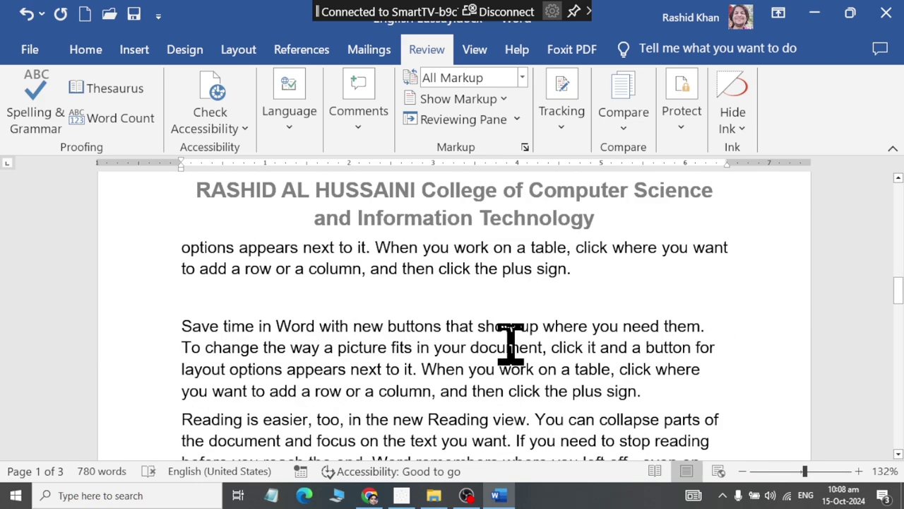
{"action": "scroll", "coordinate": [529, 344], "scroll_direction": "down", "scroll_amount": 1}
{"action": "scroll", "coordinate": [531, 344], "scroll_direction": "down", "scroll_amount": 3}
{"action": "scroll", "coordinate": [532, 344], "scroll_direction": "down", "scroll_amount": 2}
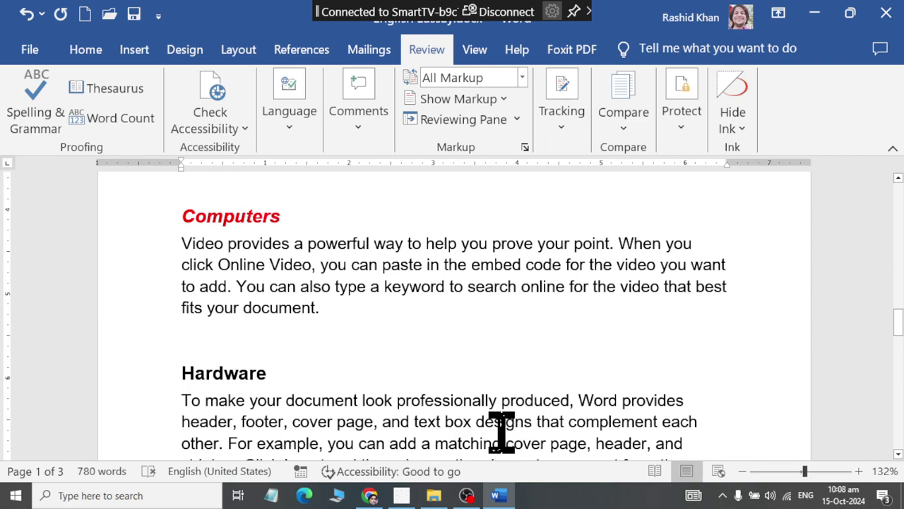
{"action": "left_click", "coordinate": [495, 399]}
{"action": "scroll", "coordinate": [549, 404], "scroll_direction": "up", "scroll_amount": 1}
{"action": "scroll", "coordinate": [683, 342], "scroll_direction": "up", "scroll_amount": 1}
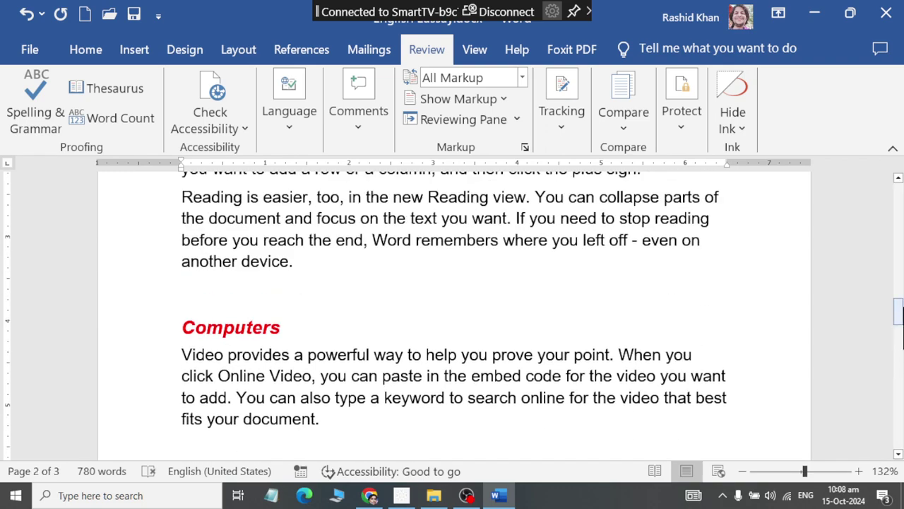
{"action": "left_click_drag", "start_coordinate": [897, 319], "coordinate": [894, 200]}
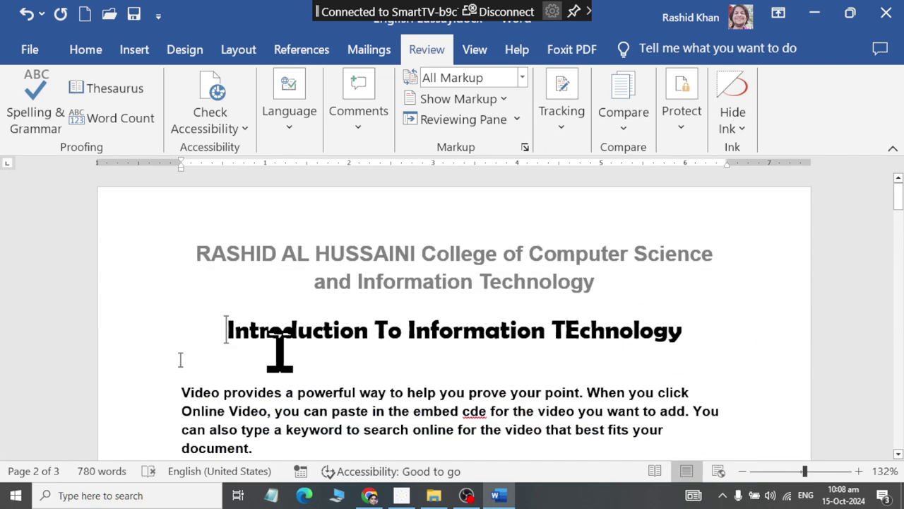
Run Spelling & Grammar, correcting cde, btton, professionally, docuent, sow up and docment
{"action": "left_click", "coordinate": [224, 329]}
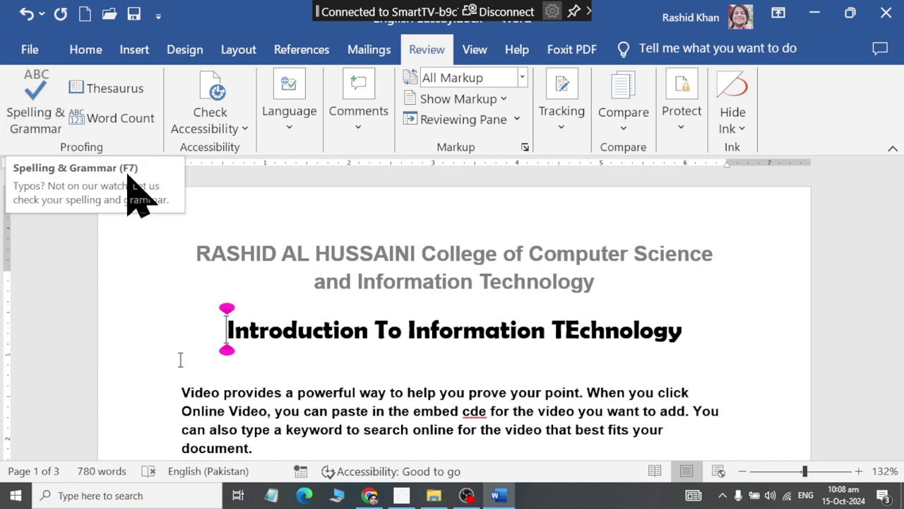
{"action": "left_click", "coordinate": [43, 99]}
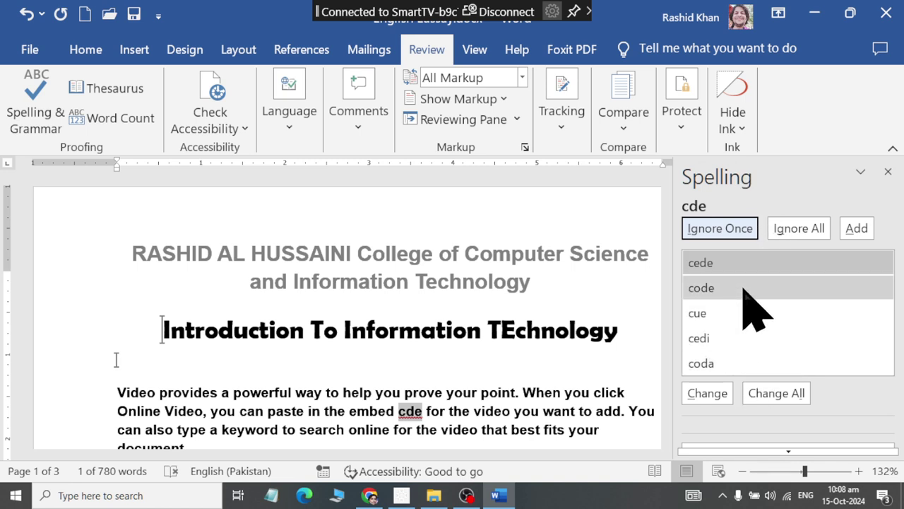
{"action": "left_click", "coordinate": [705, 289]}
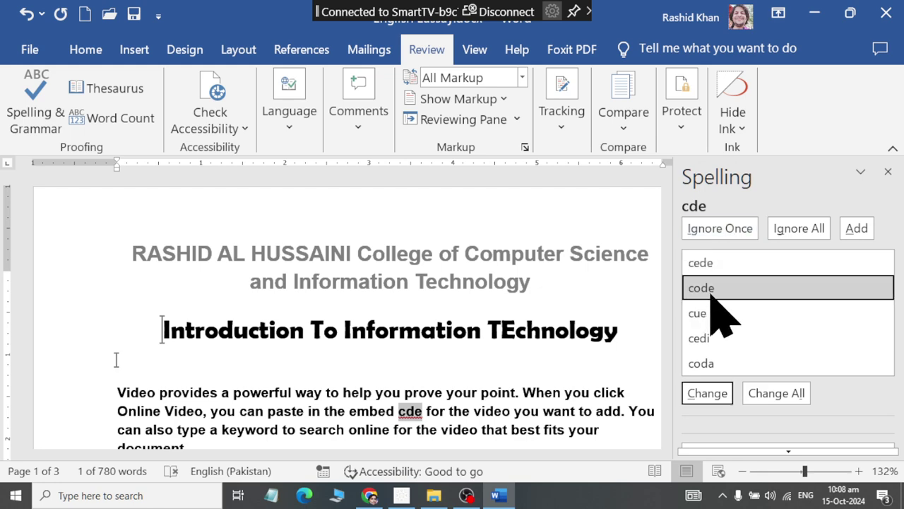
{"action": "left_click", "coordinate": [719, 393]}
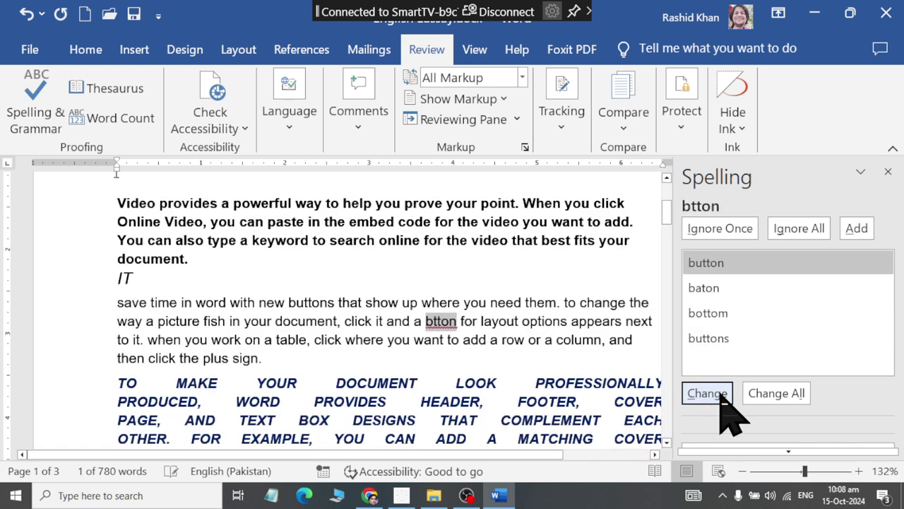
{"action": "left_click", "coordinate": [717, 395]}
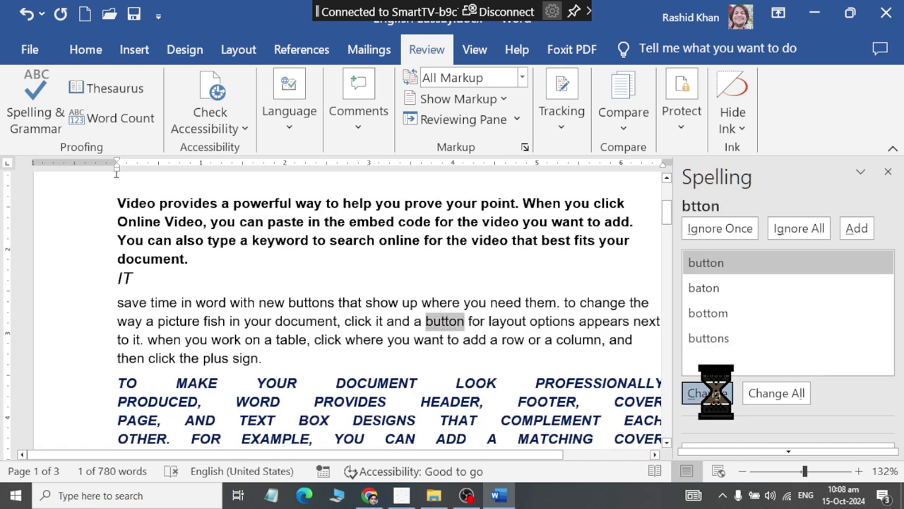
{"action": "left_click", "coordinate": [718, 394]}
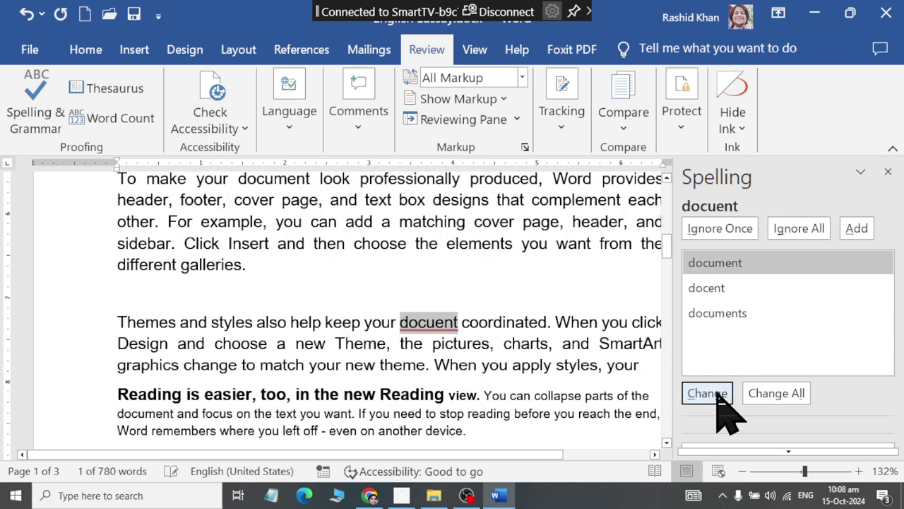
{"action": "left_click", "coordinate": [707, 393]}
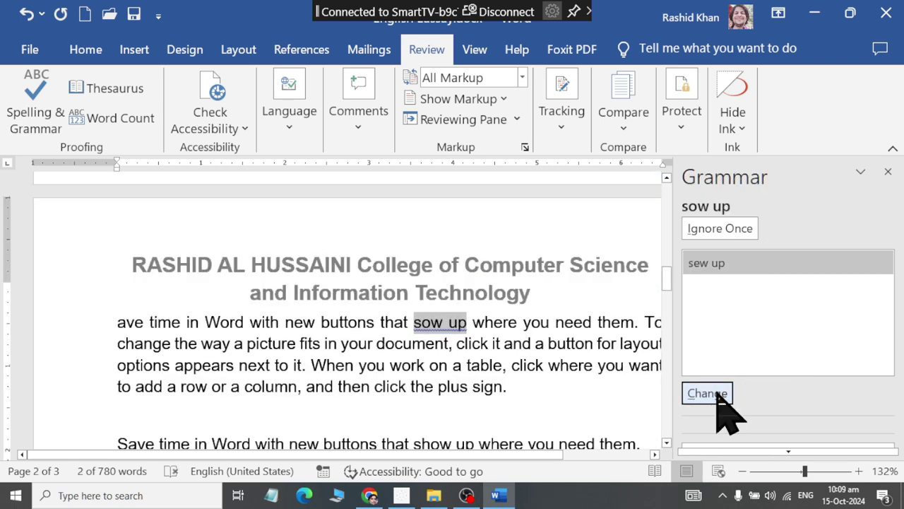
{"action": "left_click", "coordinate": [718, 395]}
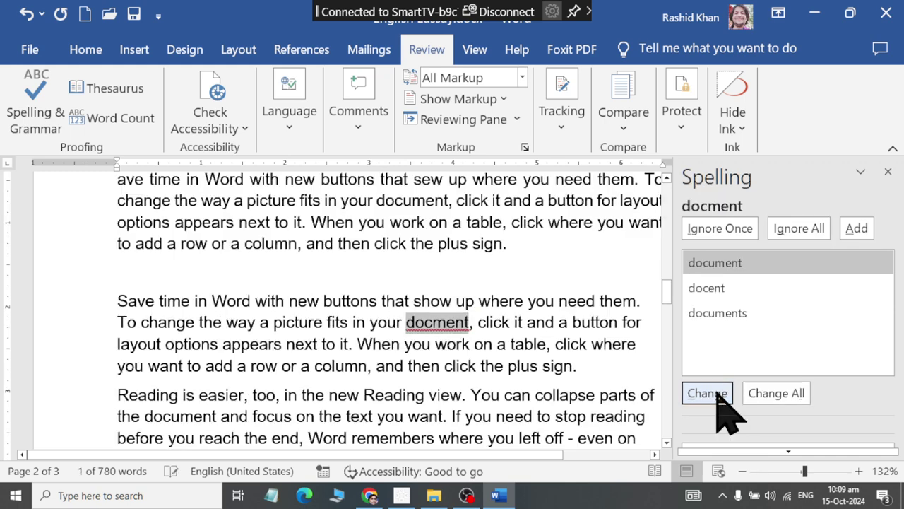
{"action": "left_click", "coordinate": [718, 394]}
{"action": "left_click", "coordinate": [452, 288]}
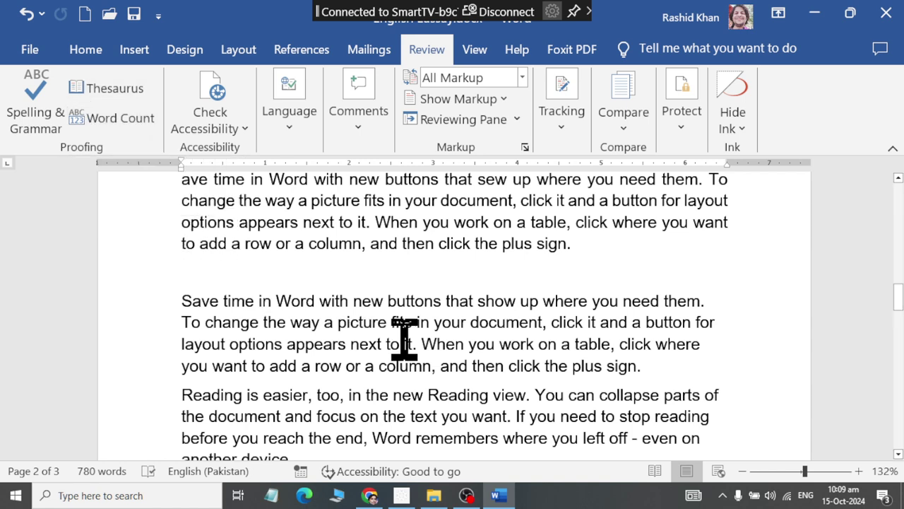
Look up Thesaurus synonyms for 'buttons', widen the pane, then close it
{"action": "scroll", "coordinate": [403, 331], "scroll_direction": "up", "scroll_amount": 4}
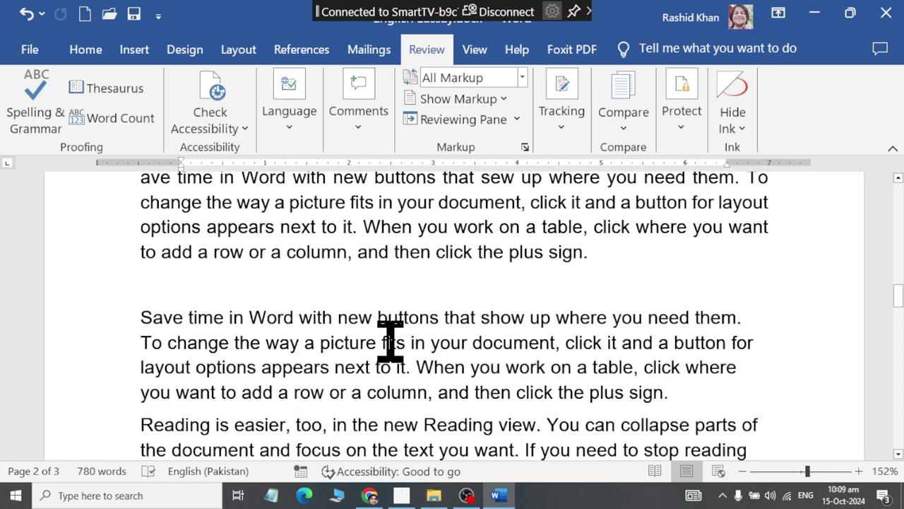
{"action": "left_click_drag", "start_coordinate": [411, 334], "coordinate": [470, 337]}
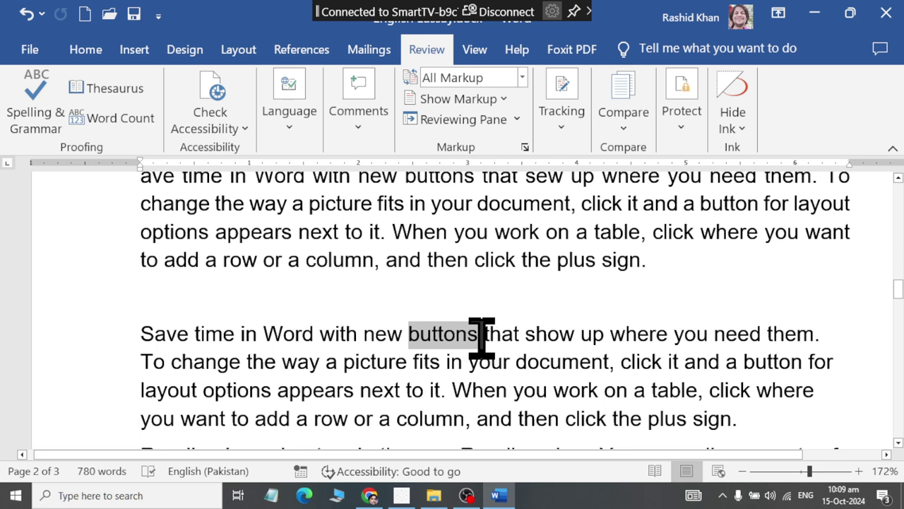
{"action": "left_click", "coordinate": [106, 89]}
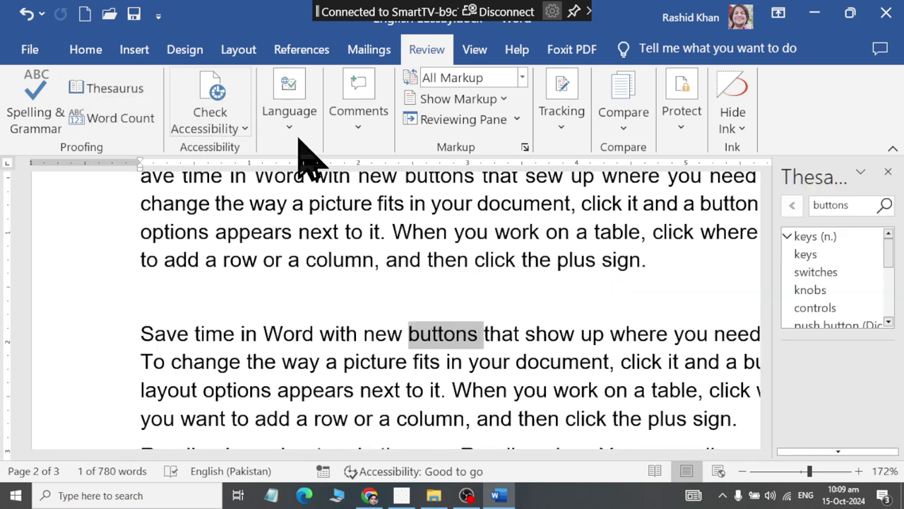
{"action": "left_click_drag", "start_coordinate": [771, 258], "coordinate": [652, 271]}
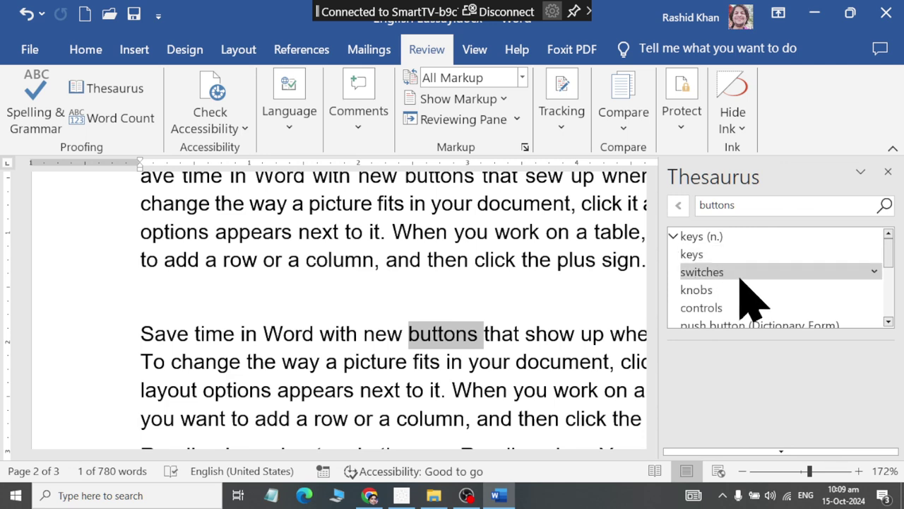
{"action": "left_click_drag", "start_coordinate": [888, 256], "coordinate": [891, 323]}
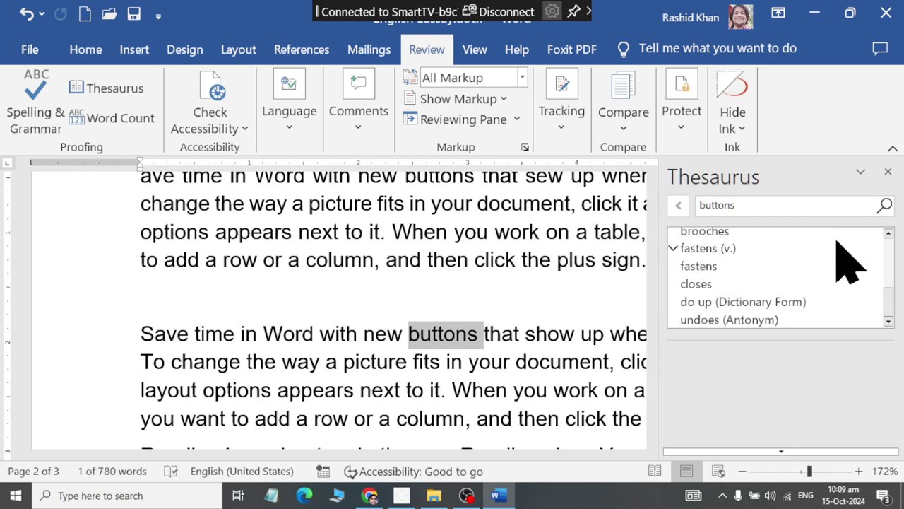
{"action": "left_click", "coordinate": [888, 172]}
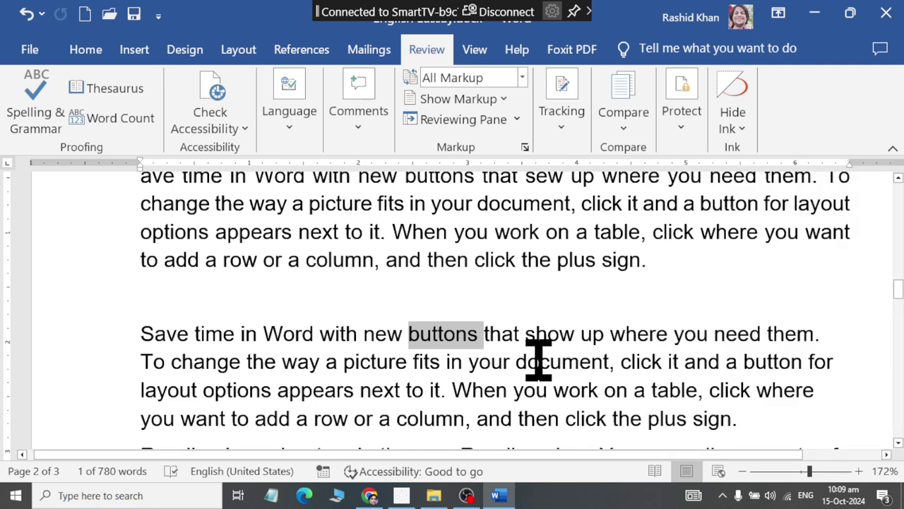
Select 'document' without its comma and look it up in the Thesaurus
{"action": "left_click_drag", "start_coordinate": [517, 362], "coordinate": [612, 361]}
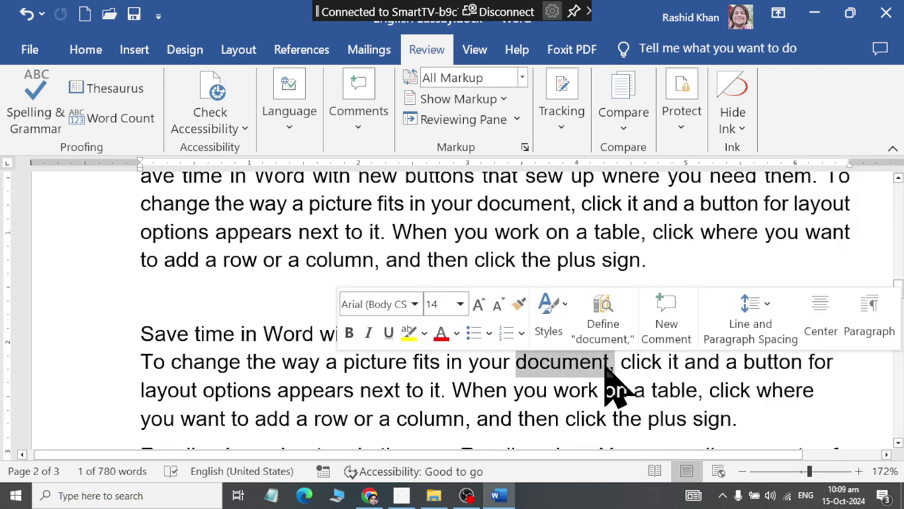
{"action": "left_click", "coordinate": [127, 92]}
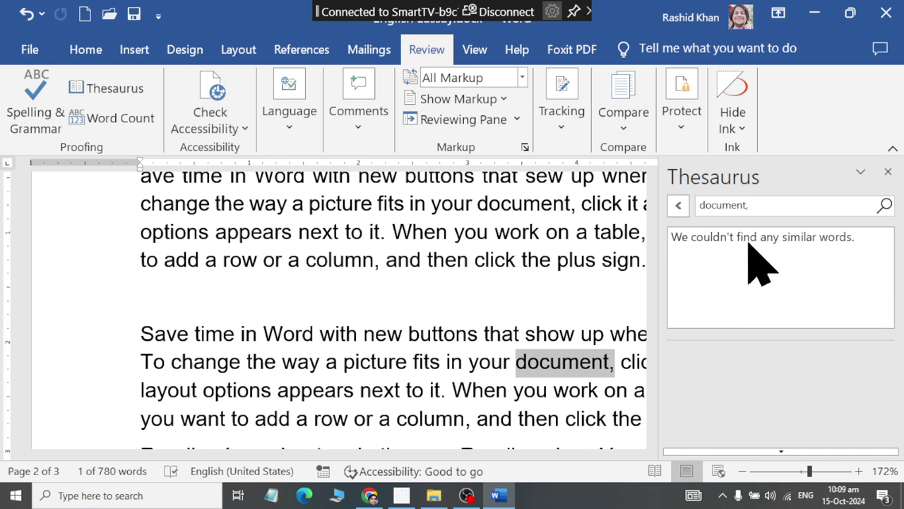
{"action": "left_click", "coordinate": [888, 171]}
{"action": "left_click", "coordinate": [608, 362]}
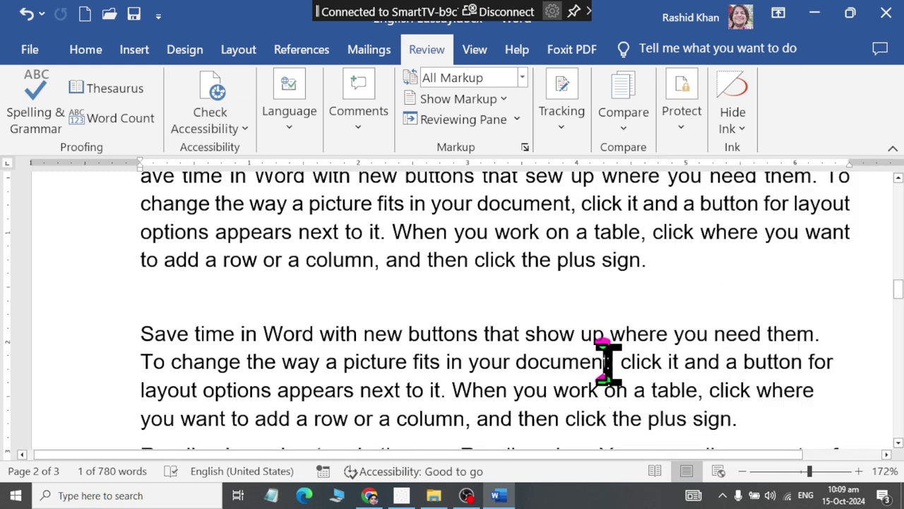
{"action": "left_click_drag", "start_coordinate": [607, 362], "coordinate": [552, 361]}
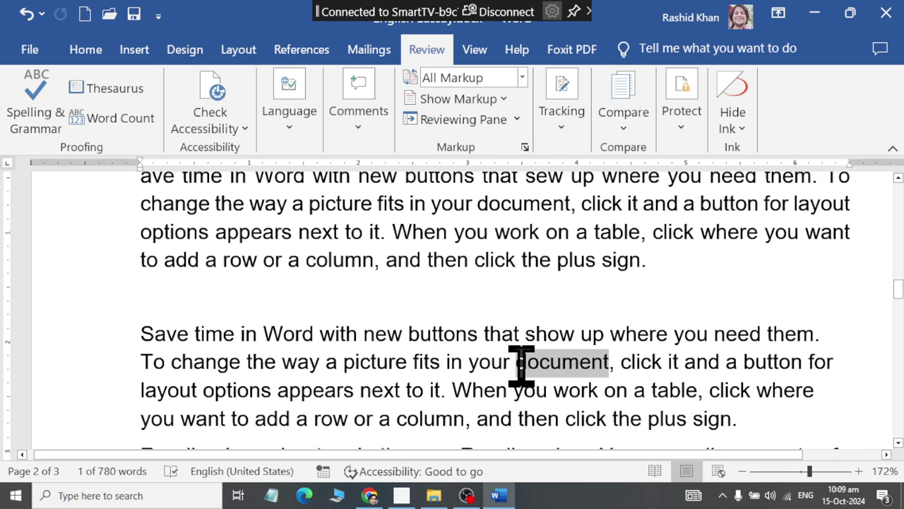
{"action": "left_click", "coordinate": [134, 91]}
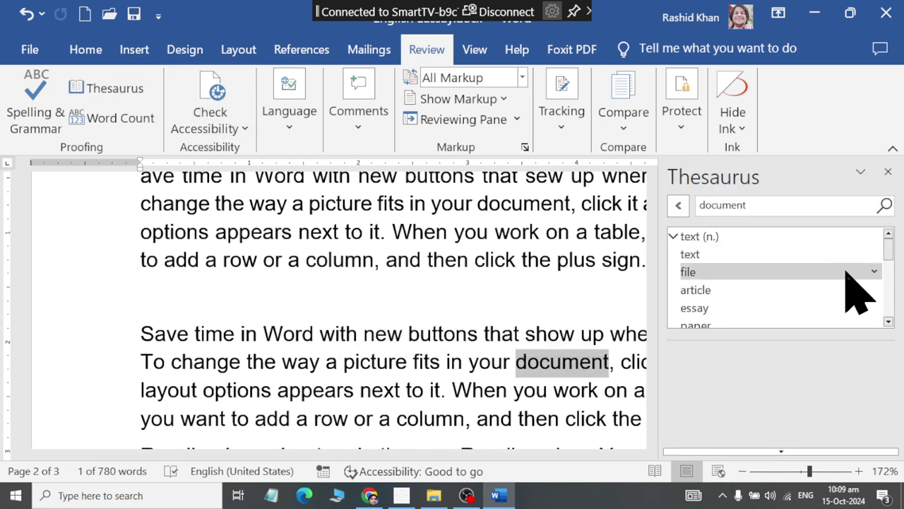
Browse synonyms via 'text' and 'manual', then insert 'handbook' in place of 'document'
{"action": "left_click", "coordinate": [739, 255]}
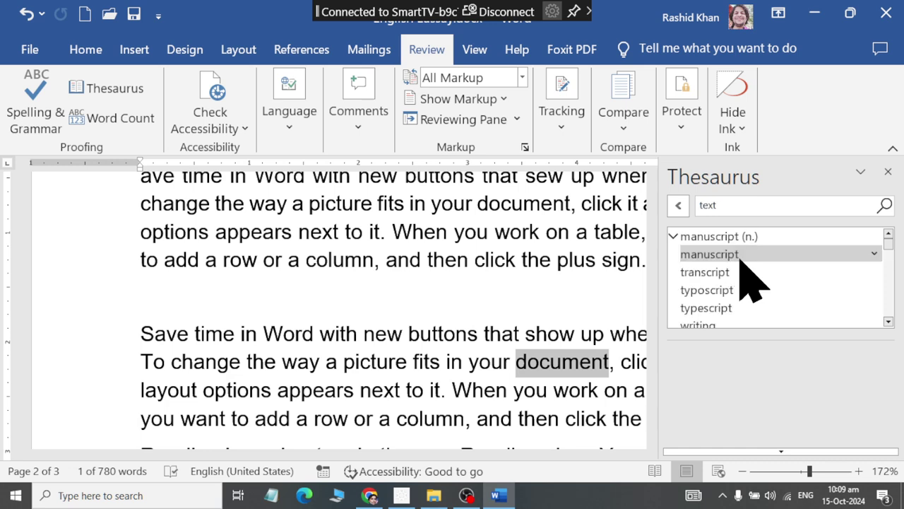
{"action": "left_click", "coordinate": [673, 236]}
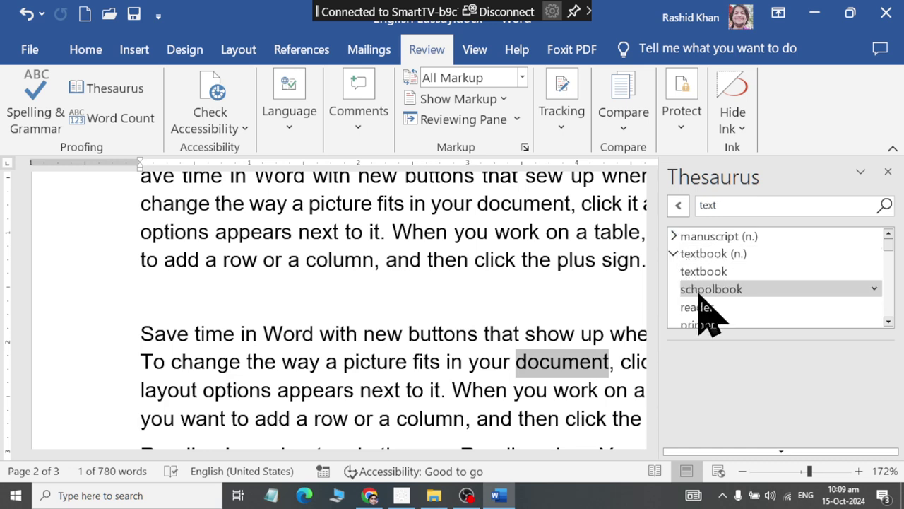
{"action": "left_click", "coordinate": [887, 322]}
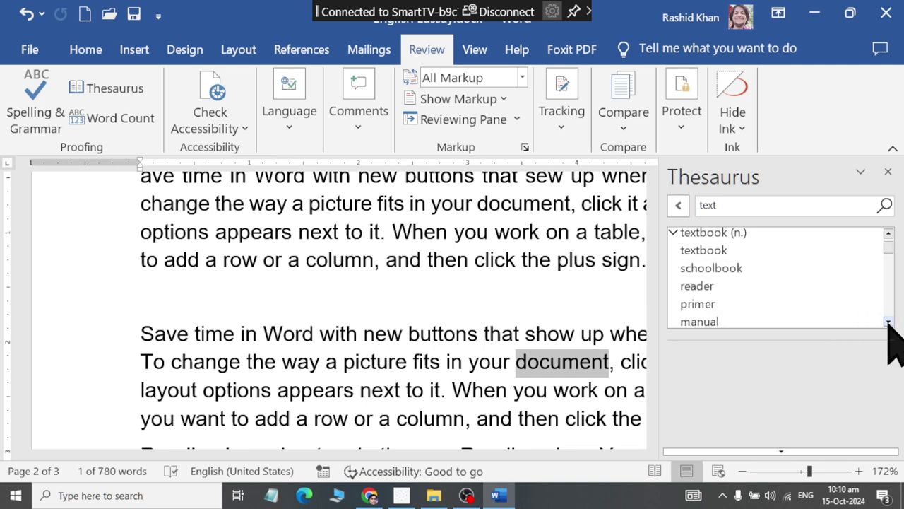
{"action": "left_click", "coordinate": [887, 322]}
{"action": "left_click", "coordinate": [888, 321]}
{"action": "left_click", "coordinate": [755, 280]}
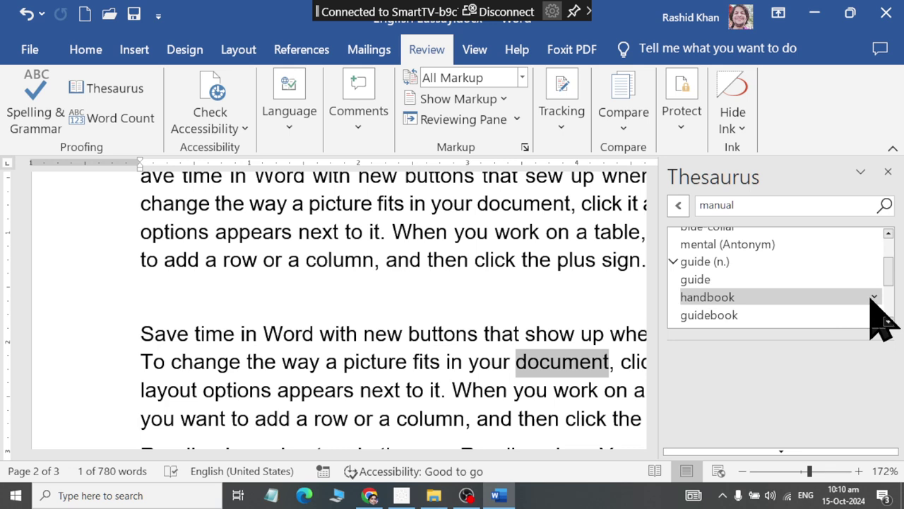
{"action": "left_click", "coordinate": [874, 297]}
{"action": "left_click", "coordinate": [858, 323]}
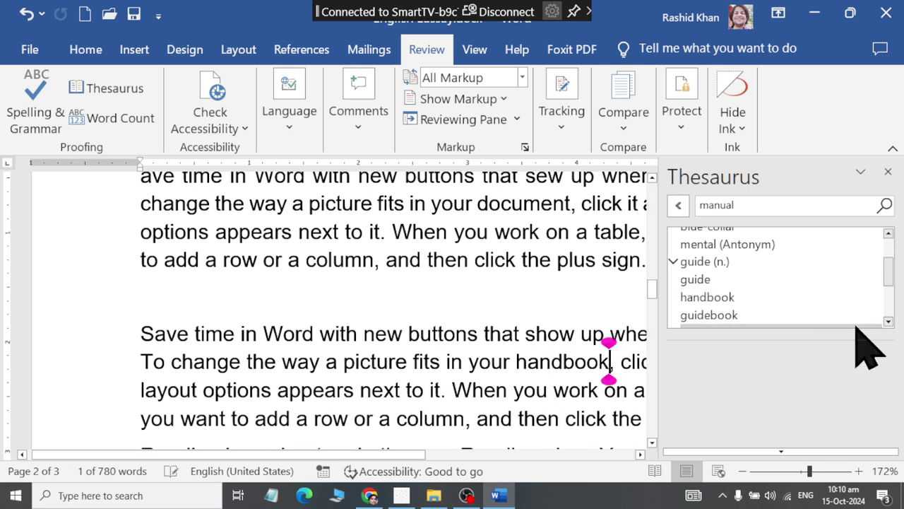
Close the Thesaurus and check the essay's total word count of 780
{"action": "left_click", "coordinate": [888, 171]}
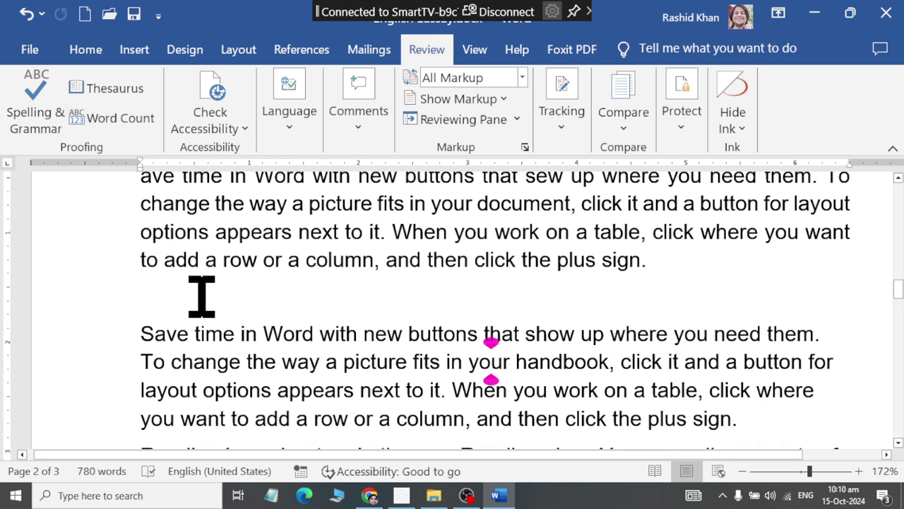
{"action": "left_click", "coordinate": [110, 122]}
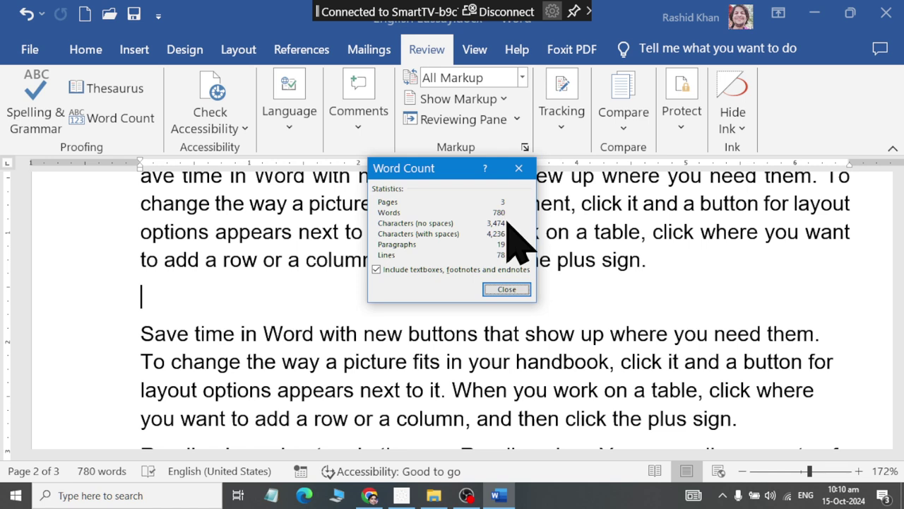
{"action": "left_click", "coordinate": [508, 289]}
Count the Save time paragraph alone: 59 words, 283 characters with spaces
{"action": "left_click_drag", "start_coordinate": [140, 334], "coordinate": [746, 418]}
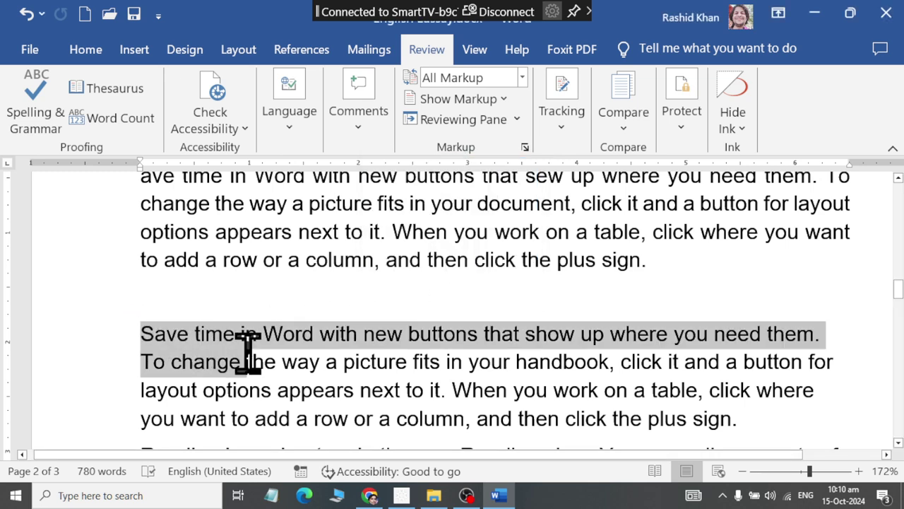
{"action": "left_click", "coordinate": [131, 121]}
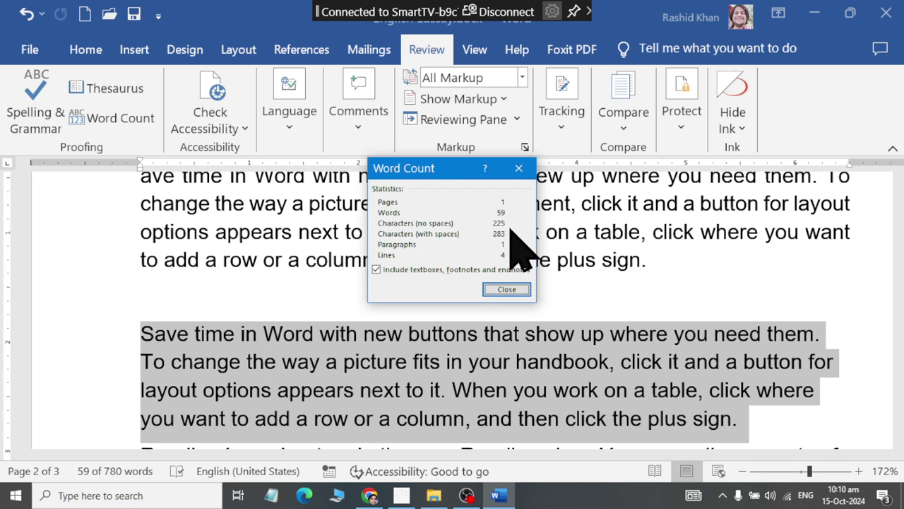
{"action": "left_click", "coordinate": [507, 290]}
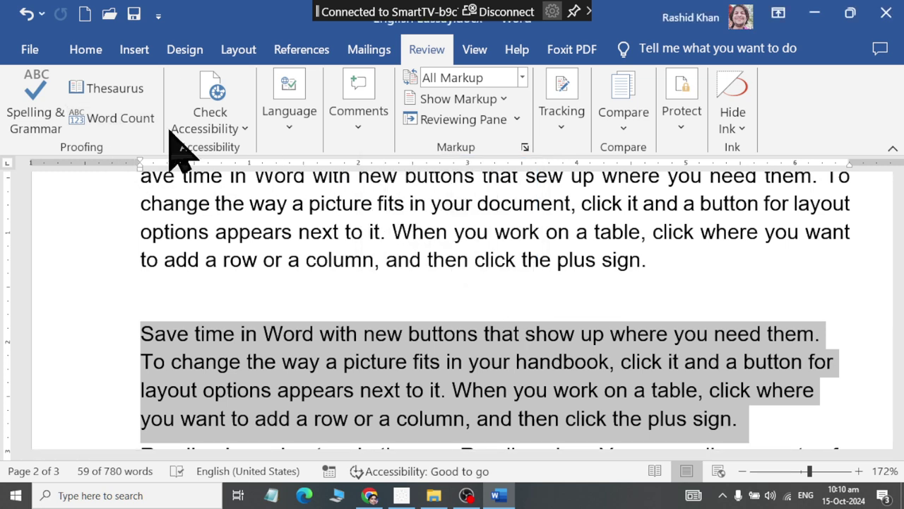
Check the Language and Accessibility dropdowns, then zoom out from 172% to 132%
{"action": "left_click", "coordinate": [292, 131]}
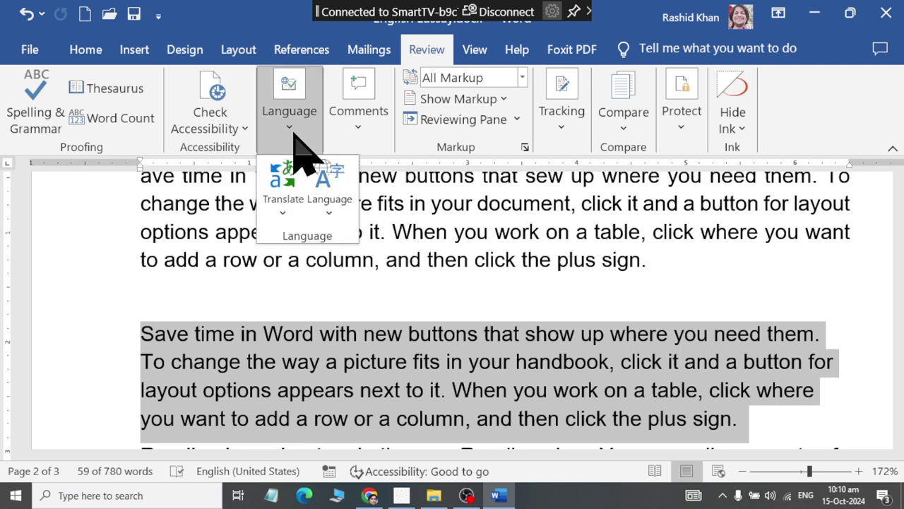
{"action": "left_click", "coordinate": [229, 135]}
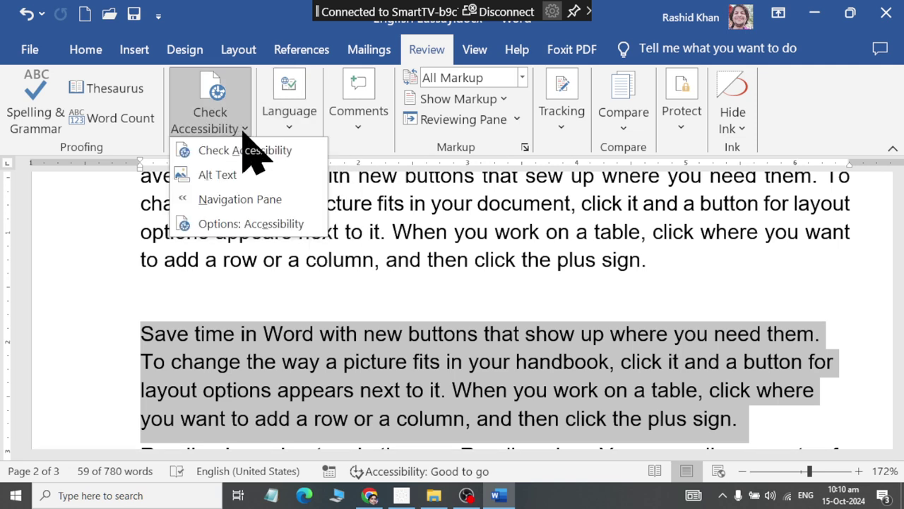
{"action": "mouse_move", "coordinate": [346, 134]}
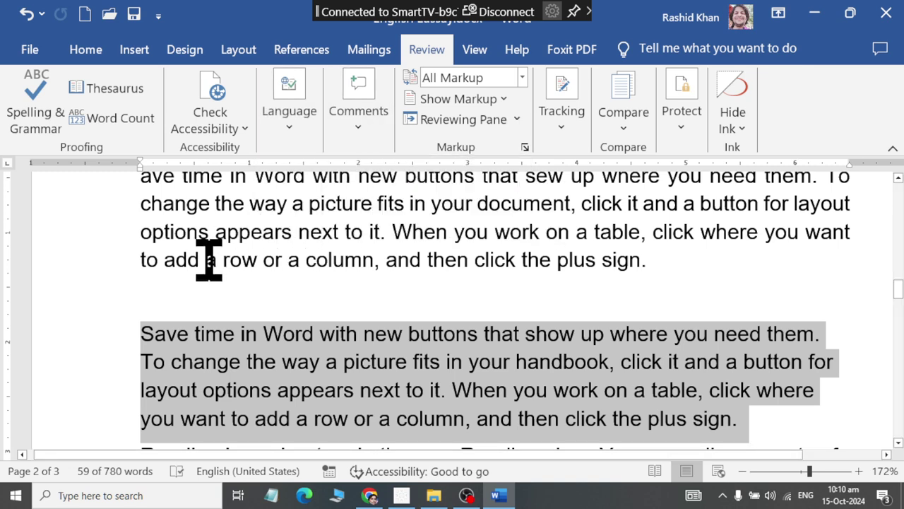
{"action": "scroll", "coordinate": [226, 268], "scroll_direction": "down", "scroll_amount": 4}
{"action": "left_click", "coordinate": [260, 293]}
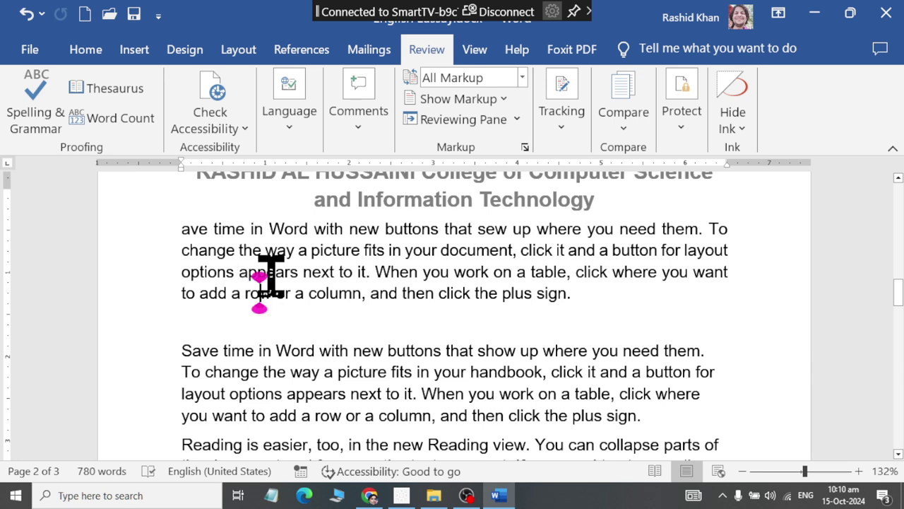
Select the Save time paragraph's first line and comment 'Set bold to this line' on it
{"action": "left_click", "coordinate": [267, 324]}
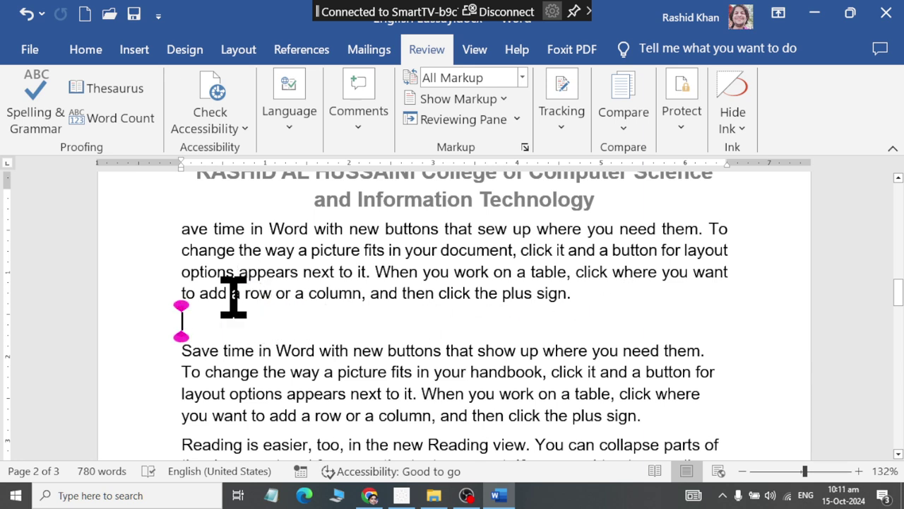
{"action": "left_click_drag", "start_coordinate": [179, 229], "coordinate": [630, 228]}
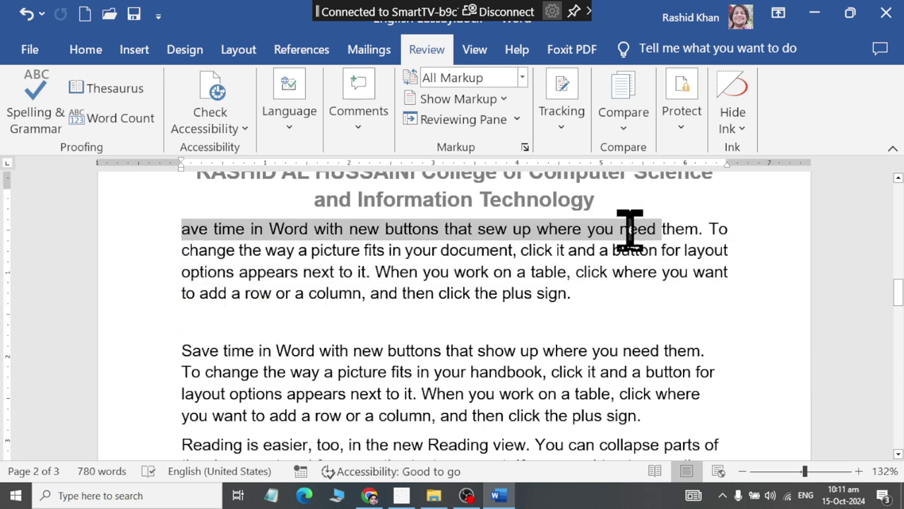
{"action": "left_click_drag", "start_coordinate": [630, 228], "coordinate": [706, 230]}
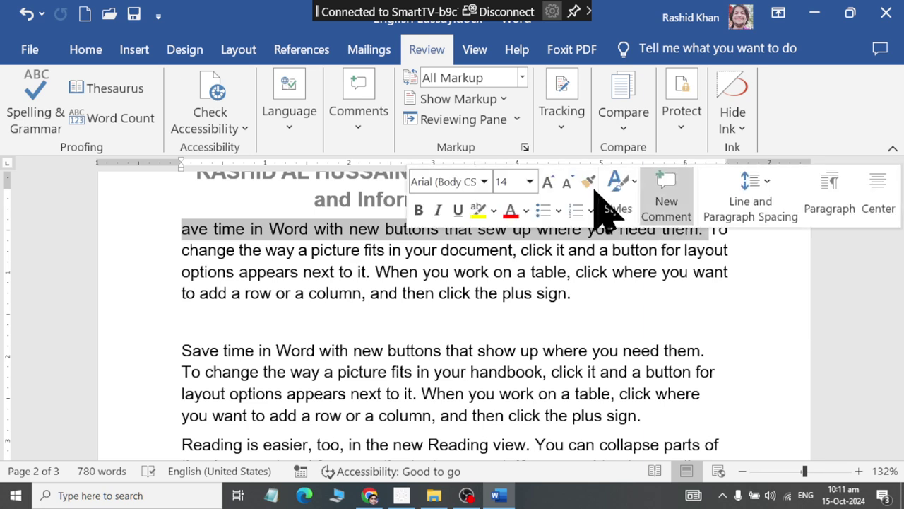
{"action": "left_click", "coordinate": [119, 51]}
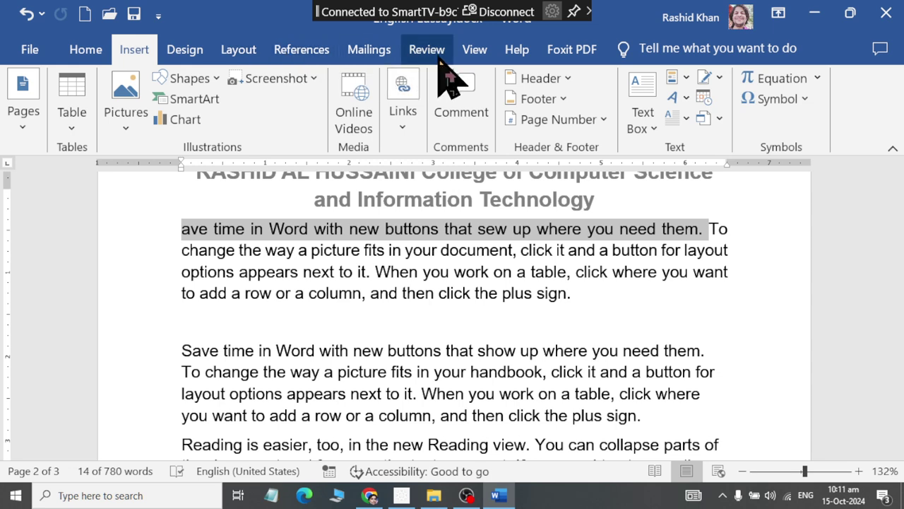
{"action": "left_click", "coordinate": [427, 50]}
{"action": "left_click", "coordinate": [357, 120]}
{"action": "left_click", "coordinate": [350, 191]}
{"action": "type", "text": "se"}
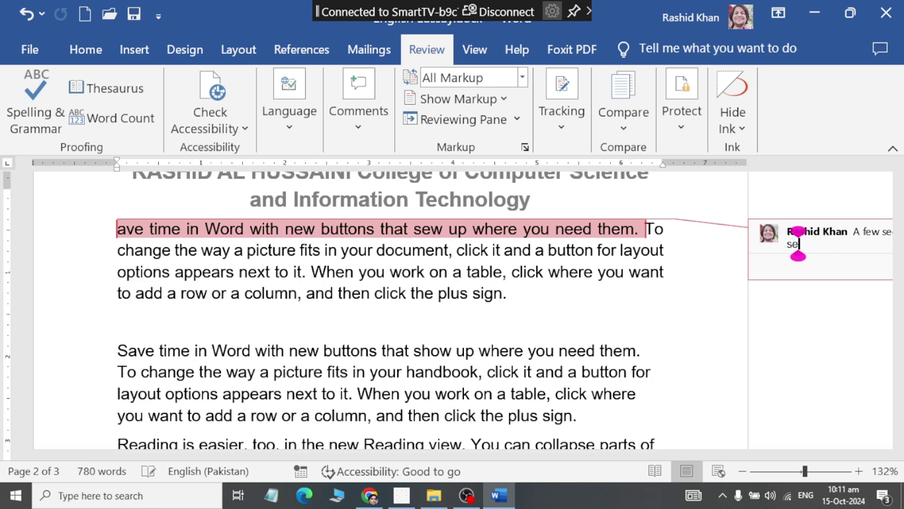
{"action": "type", "text": "t bold to this lin"}
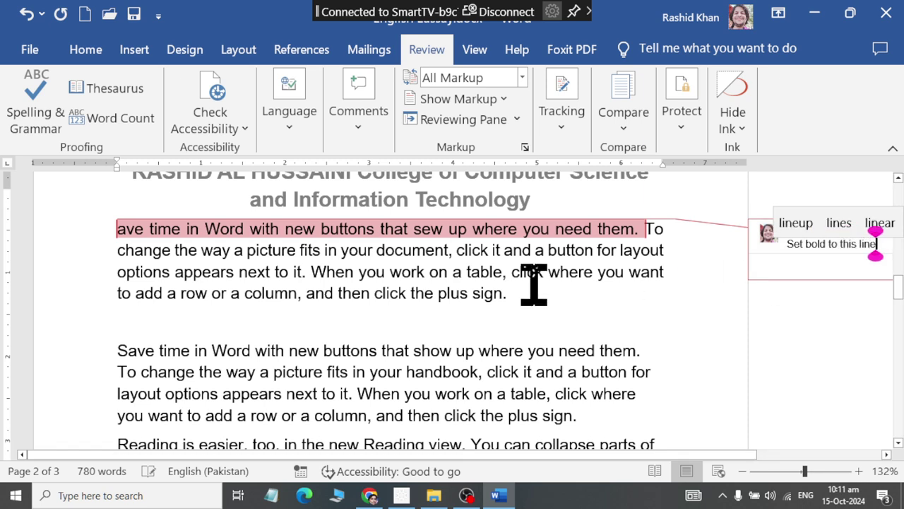
{"action": "left_click", "coordinate": [508, 275]}
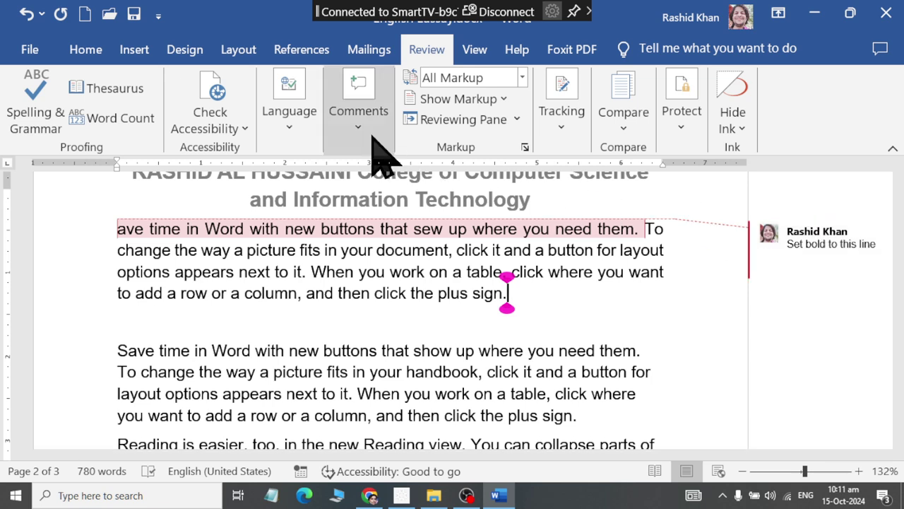
Add a 'Replace this text' comment on the phrase 'a picture fits in your handbook'
{"action": "left_click", "coordinate": [353, 124]}
{"action": "left_click", "coordinate": [397, 206]}
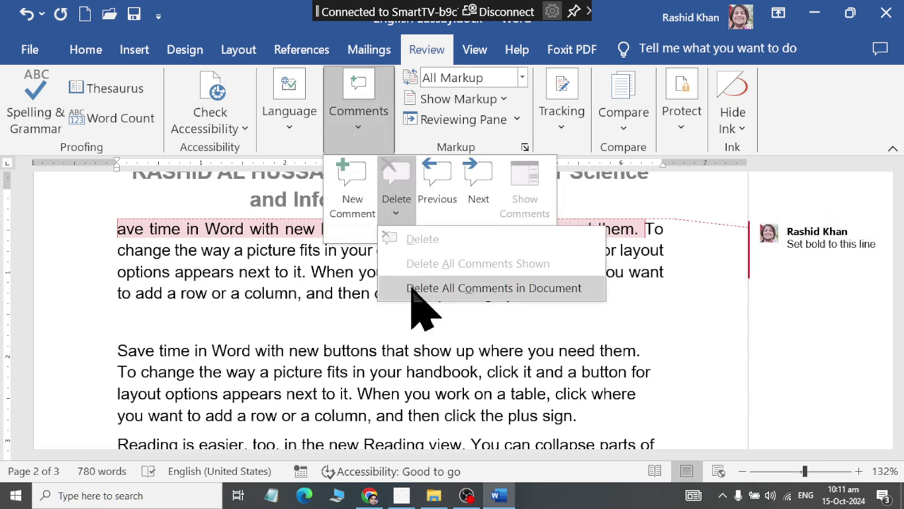
{"action": "left_click", "coordinate": [504, 293]}
{"action": "left_click_drag", "start_coordinate": [162, 372], "coordinate": [363, 357]}
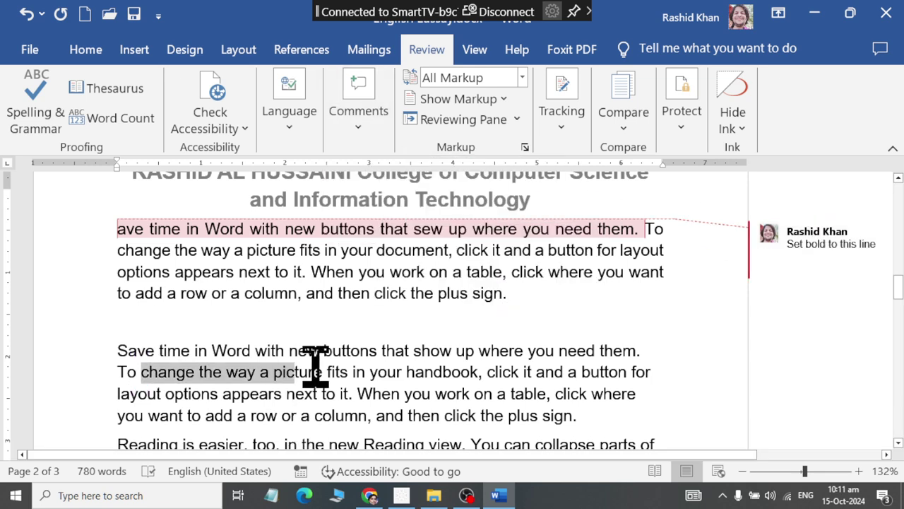
{"action": "left_click", "coordinate": [359, 350]}
{"action": "left_click_drag", "start_coordinate": [261, 372], "coordinate": [479, 371]}
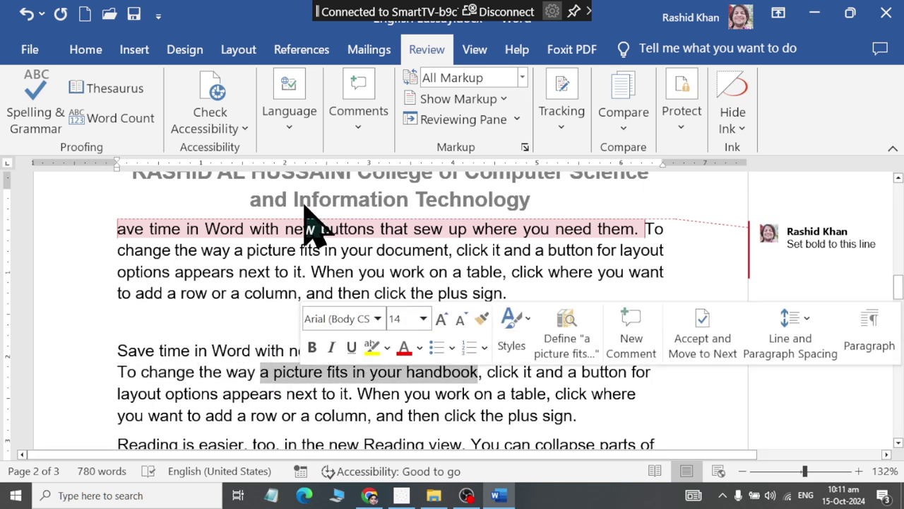
{"action": "left_click", "coordinate": [289, 124]}
{"action": "left_click", "coordinate": [353, 126]}
{"action": "left_click", "coordinate": [349, 193]}
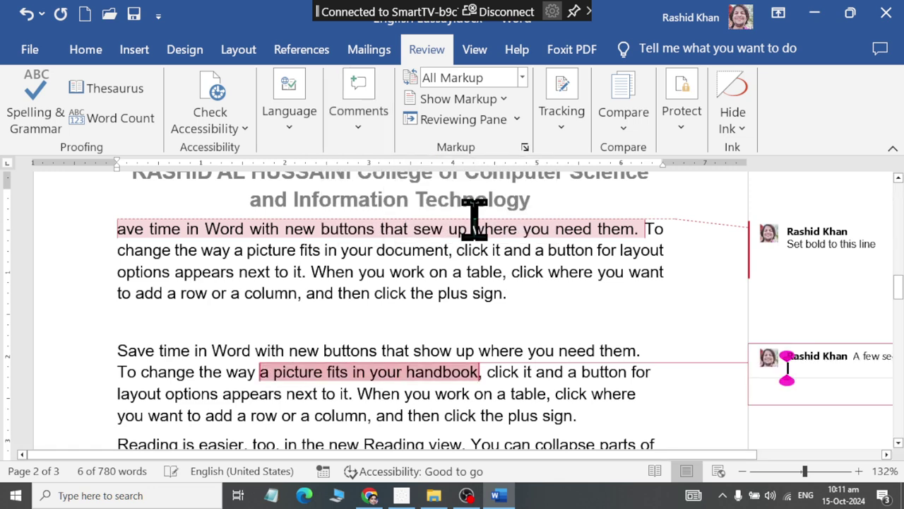
{"action": "type", "text": "replace this "}
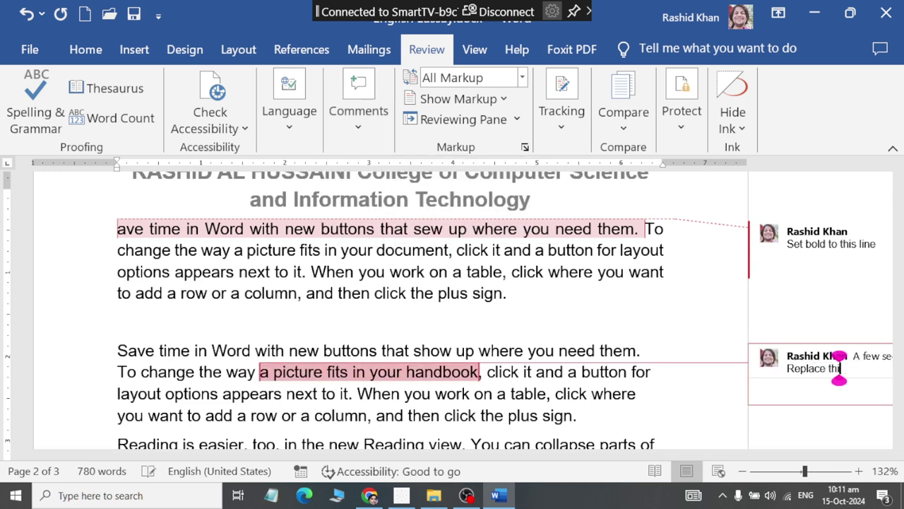
{"action": "type", "text": "text"}
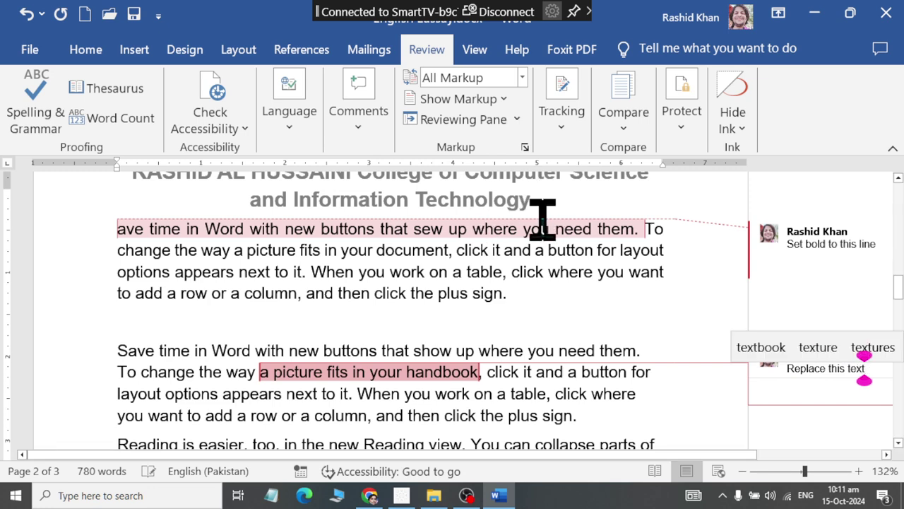
{"action": "left_click", "coordinate": [540, 228]}
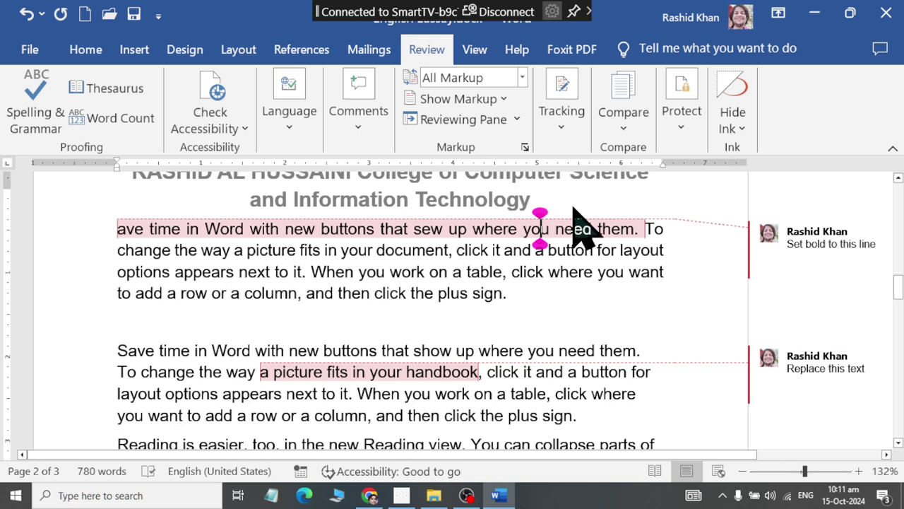
Delete all comments in the document
{"action": "left_click", "coordinate": [357, 128]}
{"action": "left_click", "coordinate": [409, 216]}
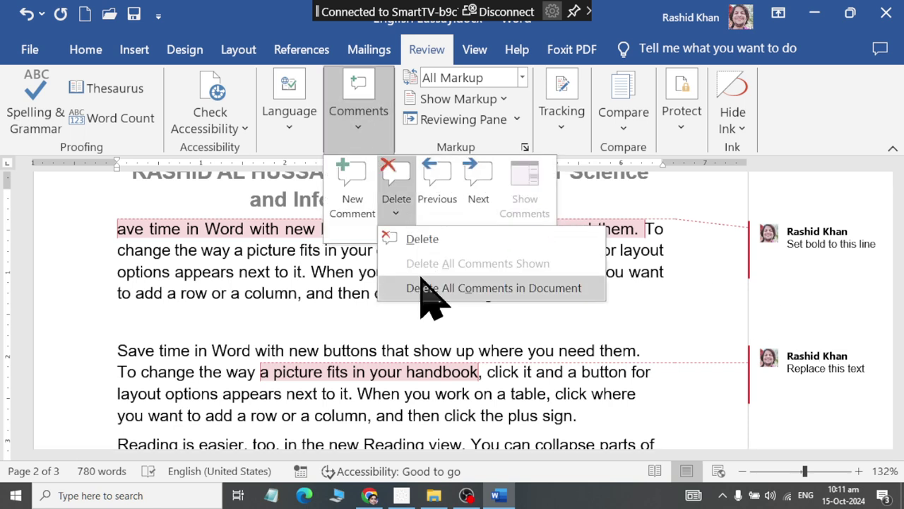
{"action": "left_click", "coordinate": [428, 285]}
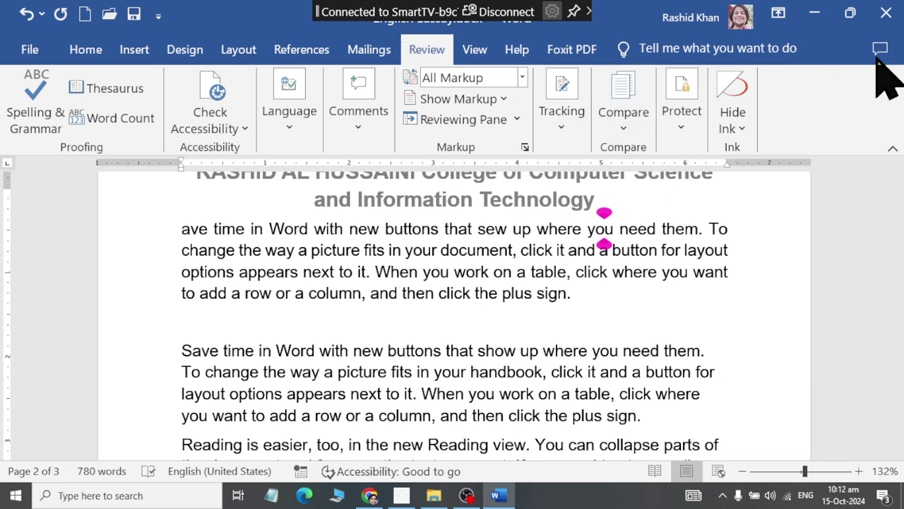
Close Word without saving and reopen English Eassay.docx
{"action": "left_click", "coordinate": [887, 13]}
{"action": "left_click", "coordinate": [478, 413]}
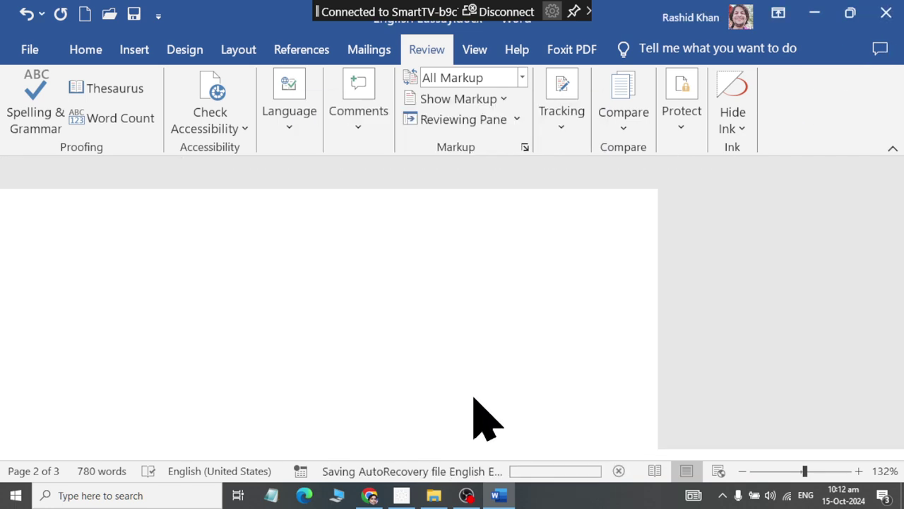
{"action": "double_click", "coordinate": [216, 185]}
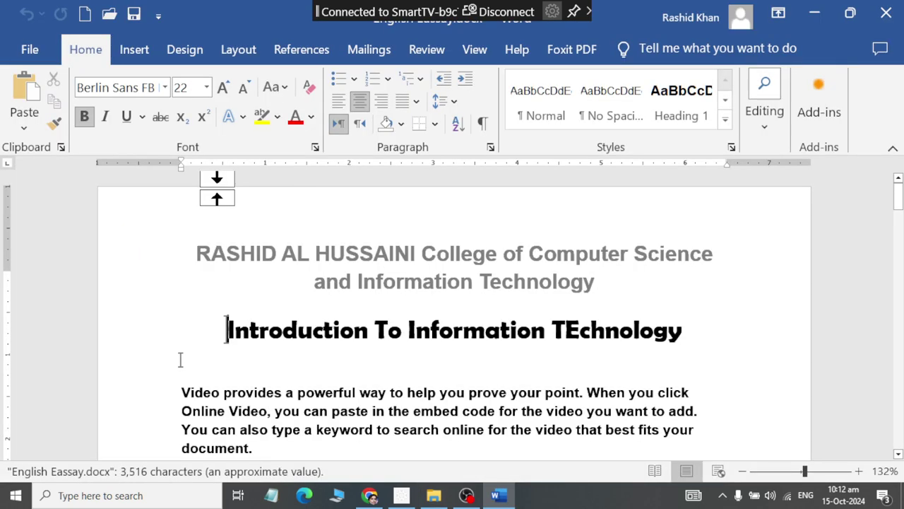
Delete 211 words from the title down, then close without saving and reopen the file
{"action": "left_click_drag", "start_coordinate": [226, 327], "coordinate": [376, 430]}
{"action": "left_click_drag", "start_coordinate": [445, 487], "coordinate": [510, 499]}
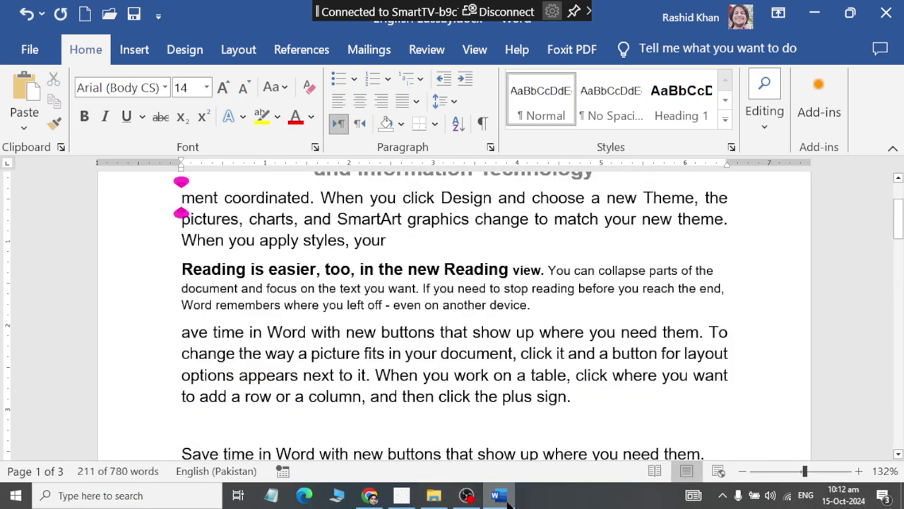
{"action": "key", "text": "Delete"}
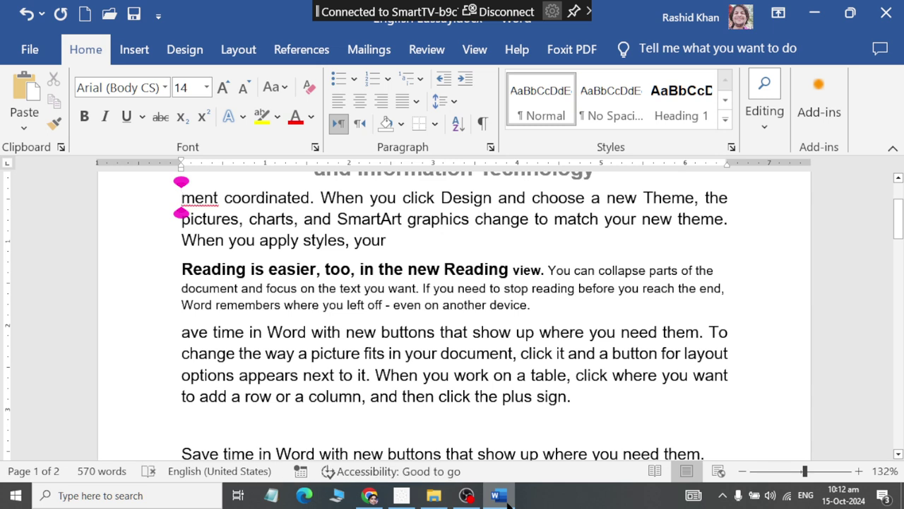
{"action": "mouse_move", "coordinate": [507, 500]}
{"action": "left_click", "coordinate": [562, 395]}
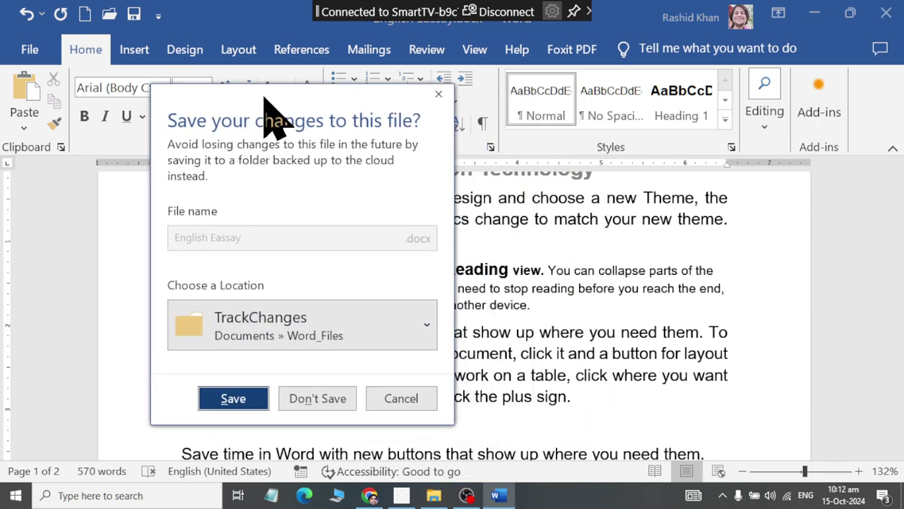
{"action": "left_click", "coordinate": [325, 399]}
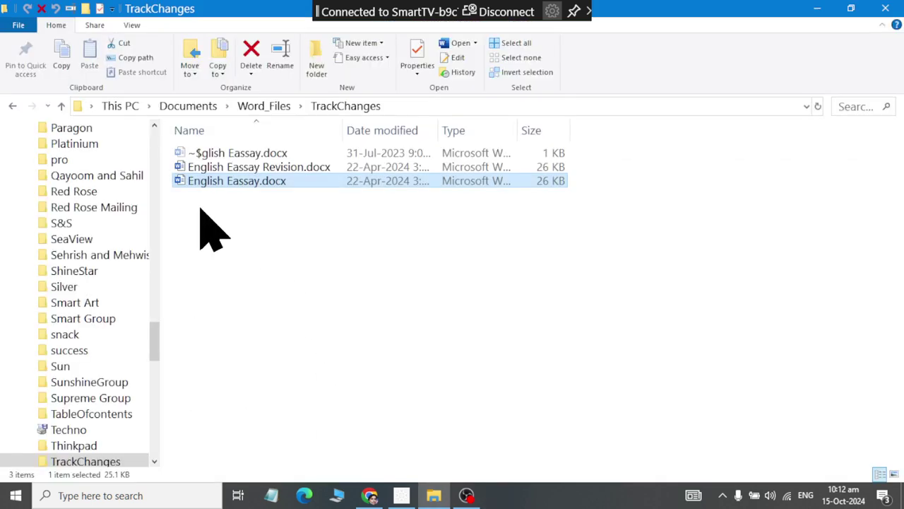
{"action": "double_click", "coordinate": [205, 182]}
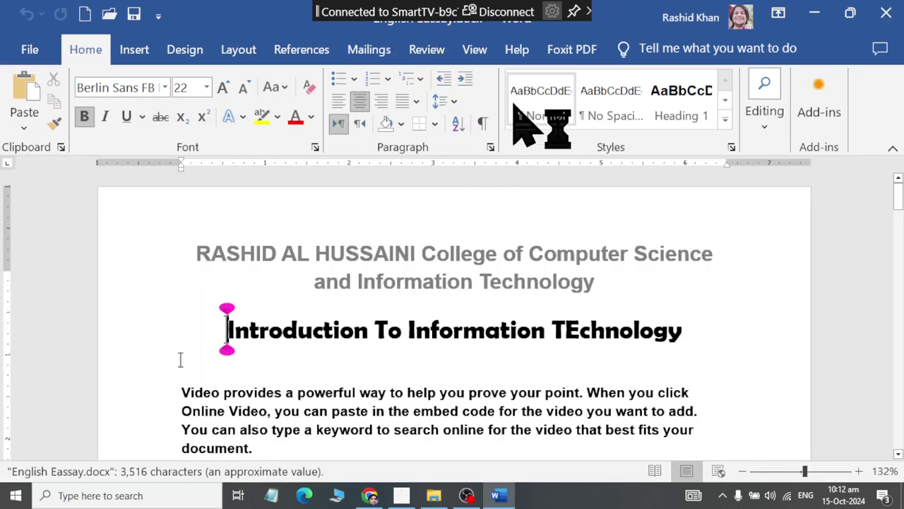
Restrict formatting to selected styles and allow only No changes (Read only), excepting Everyone
{"action": "left_click", "coordinate": [448, 60]}
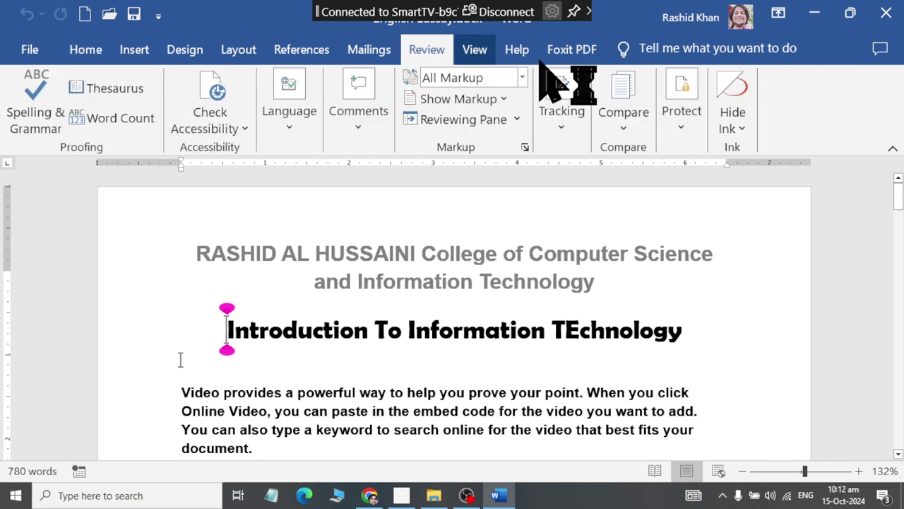
{"action": "left_click", "coordinate": [681, 124]}
{"action": "left_click", "coordinate": [742, 216]}
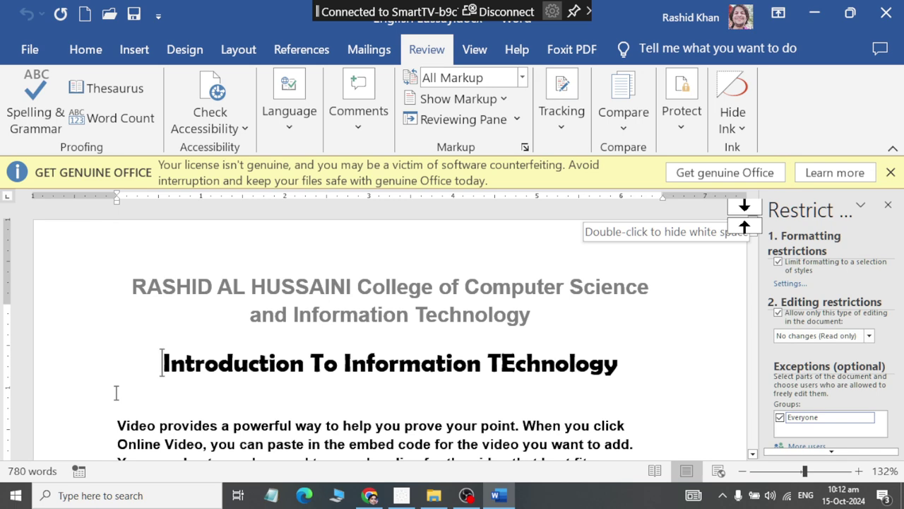
{"action": "left_click", "coordinate": [778, 261]}
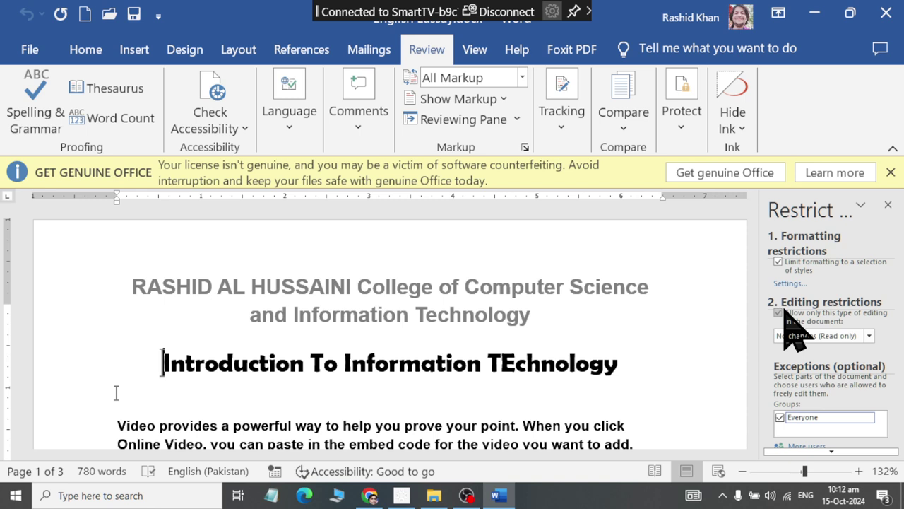
{"action": "left_click", "coordinate": [779, 313]}
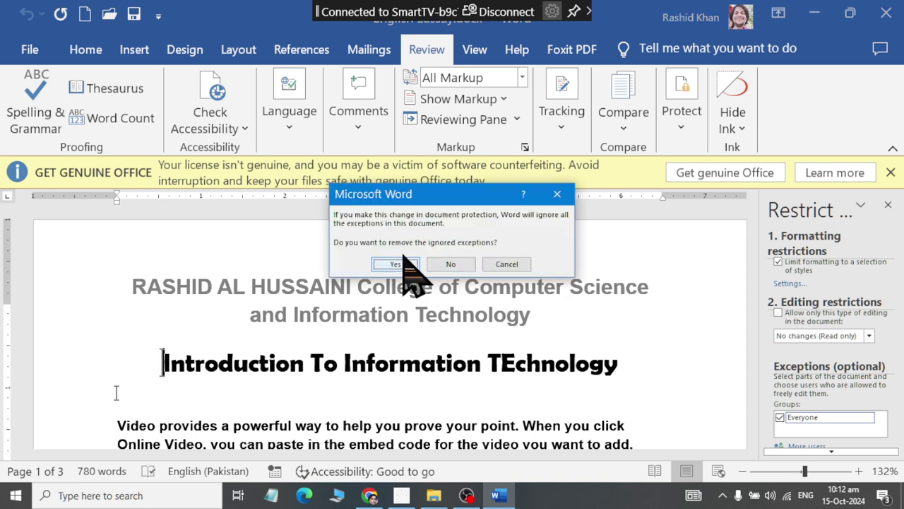
{"action": "left_click", "coordinate": [402, 263]}
{"action": "left_click", "coordinate": [779, 313]}
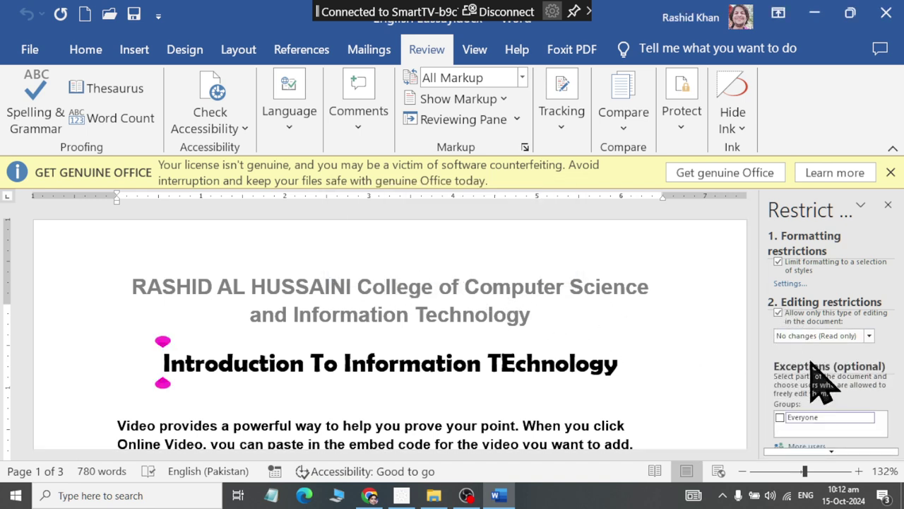
{"action": "left_click", "coordinate": [780, 417]}
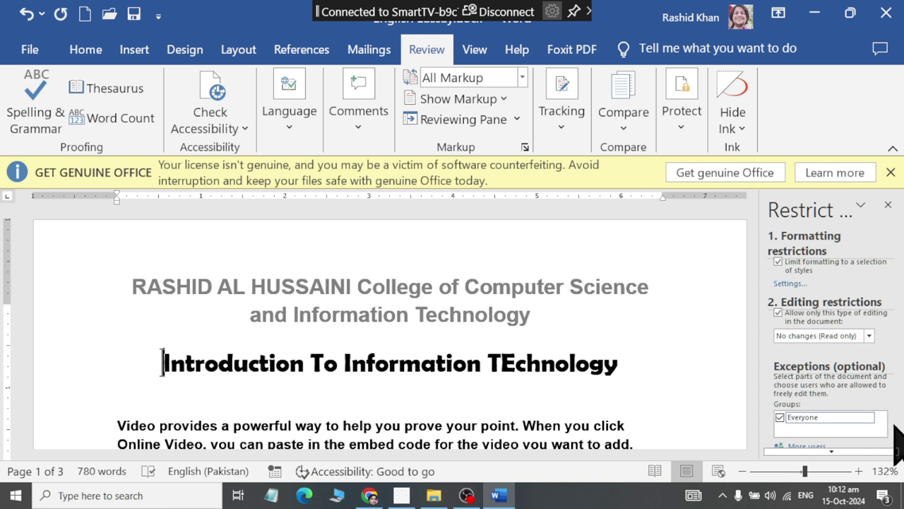
{"action": "left_click", "coordinate": [855, 452]}
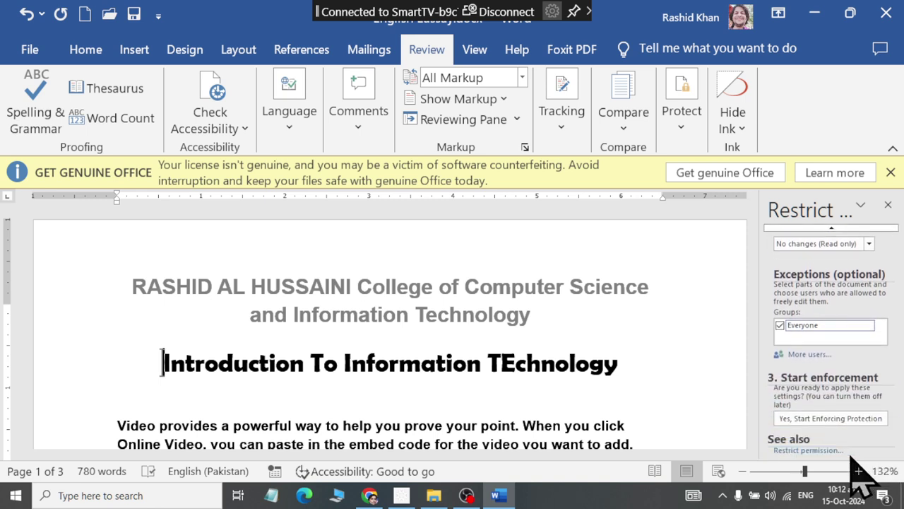
Enforce the editing restrictions by entering and confirming a protection password
{"action": "left_click", "coordinate": [862, 418]}
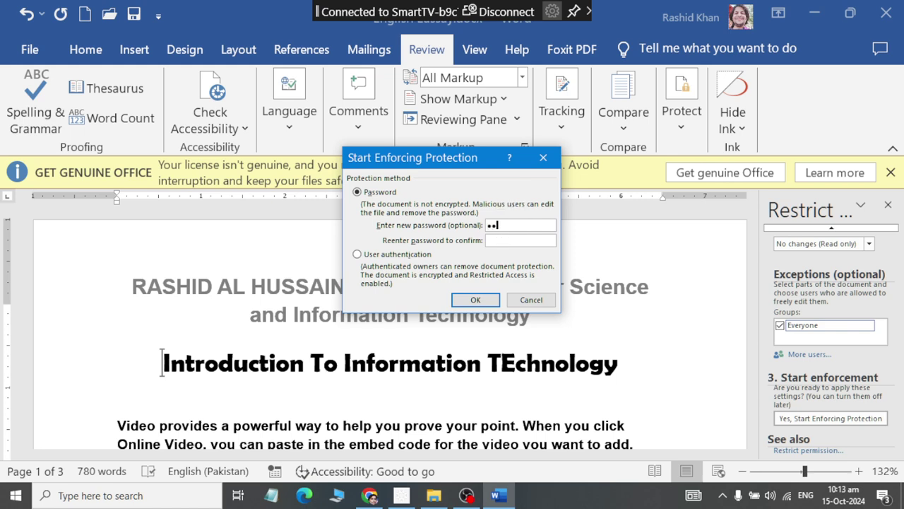
{"action": "left_click", "coordinate": [514, 241]}
{"action": "left_click", "coordinate": [480, 301]}
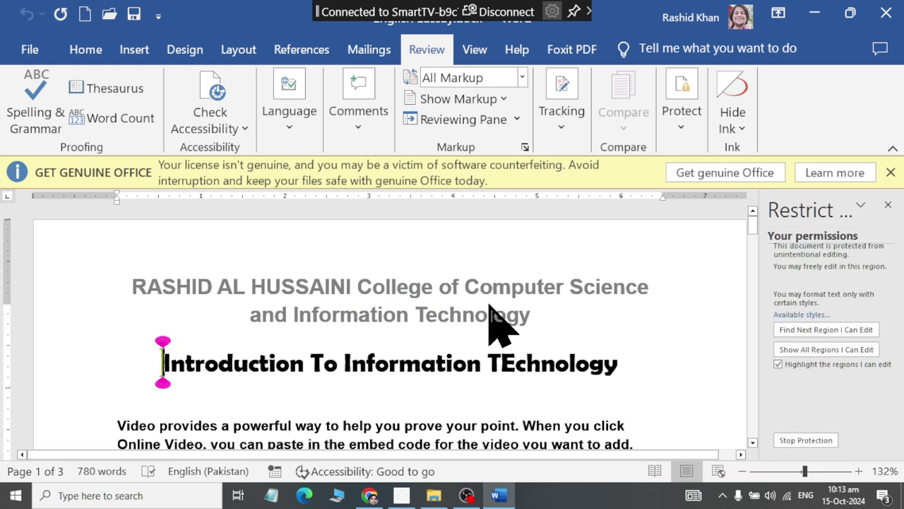
{"action": "left_click", "coordinate": [890, 172]}
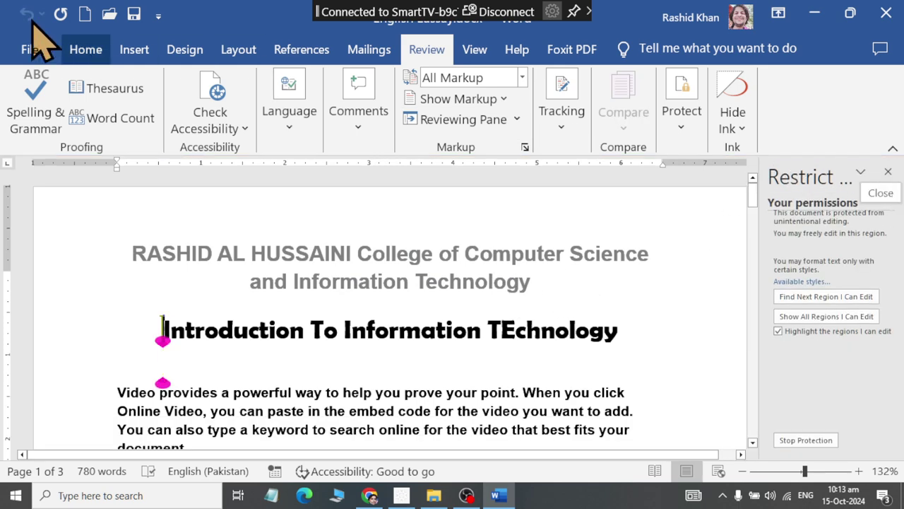
Close the essay saving changes, then select English Eassay.docx in the TrackChanges folder
{"action": "left_click", "coordinate": [134, 14]}
{"action": "left_click", "coordinate": [886, 13]}
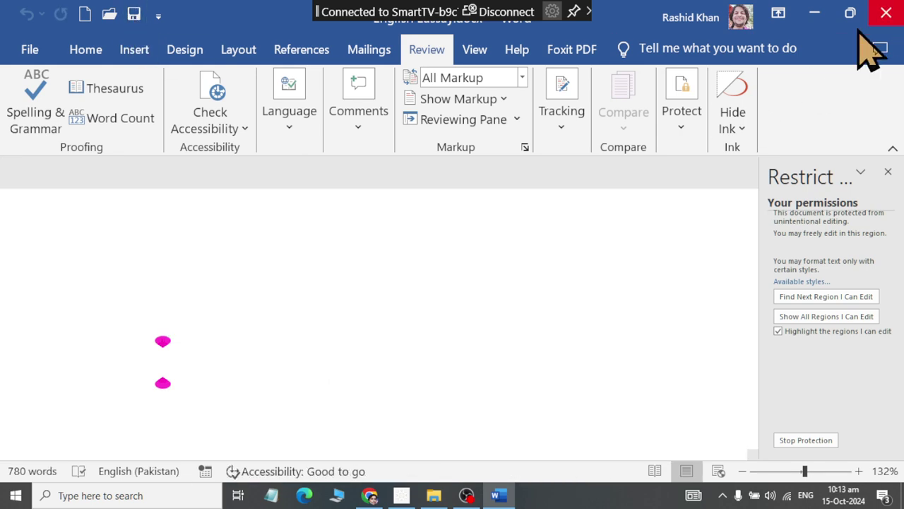
{"action": "left_click", "coordinate": [196, 181]}
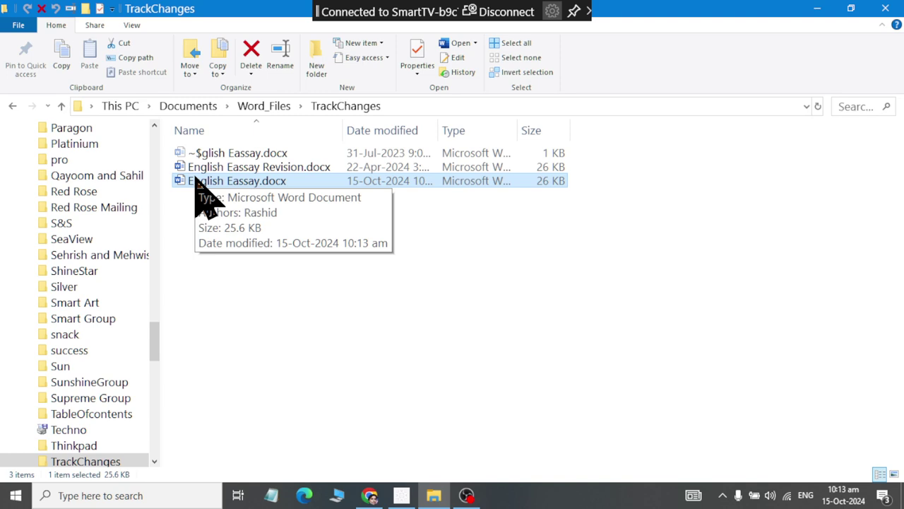
Reopen English Eassay.docx in Word and scroll down to the Themes paragraph
{"action": "double_click", "coordinate": [197, 182]}
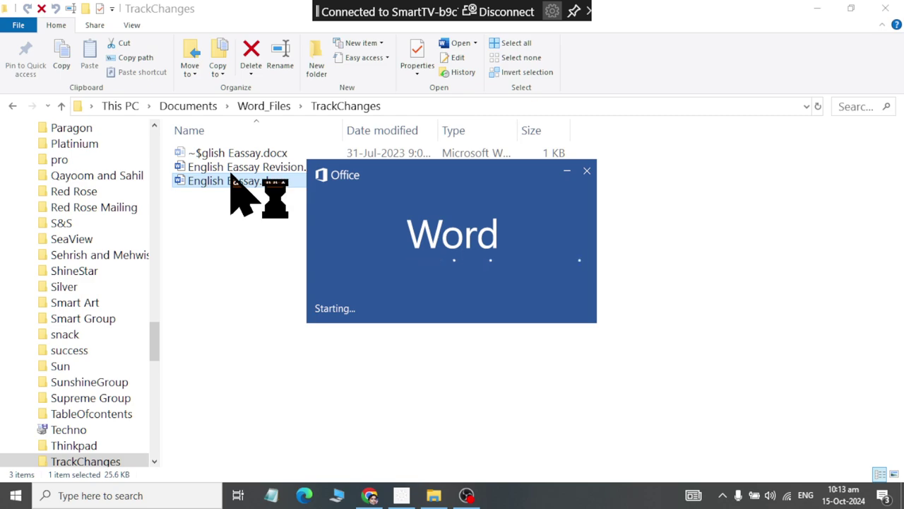
{"action": "scroll", "coordinate": [233, 283], "scroll_direction": "down", "scroll_amount": 3}
{"action": "scroll", "coordinate": [240, 226], "scroll_direction": "down", "scroll_amount": 3}
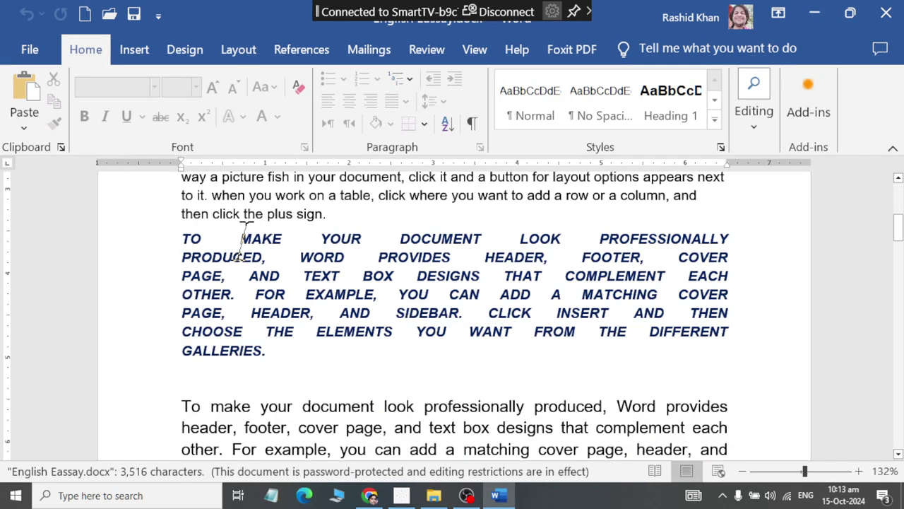
{"action": "scroll", "coordinate": [242, 246], "scroll_direction": "down", "scroll_amount": 3}
{"action": "scroll", "coordinate": [244, 250], "scroll_direction": "down", "scroll_amount": 3}
Try deleting text in the Themes paragraph to confirm the document is locked
{"action": "left_click", "coordinate": [438, 292]}
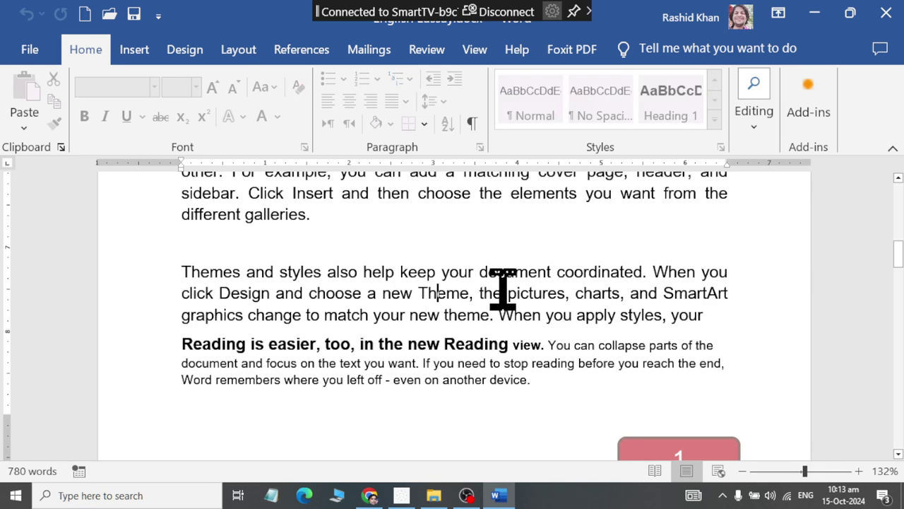
{"action": "key", "text": "BackSpace"}
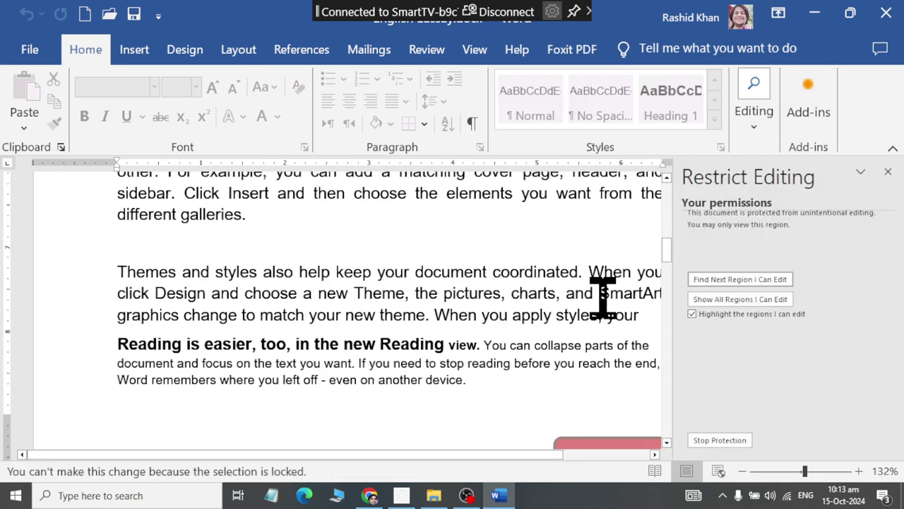
{"action": "key", "text": "BackSpace"}
{"action": "key", "text": "BackSpace"}
{"action": "scroll", "coordinate": [602, 296], "scroll_direction": "up", "scroll_amount": 1}
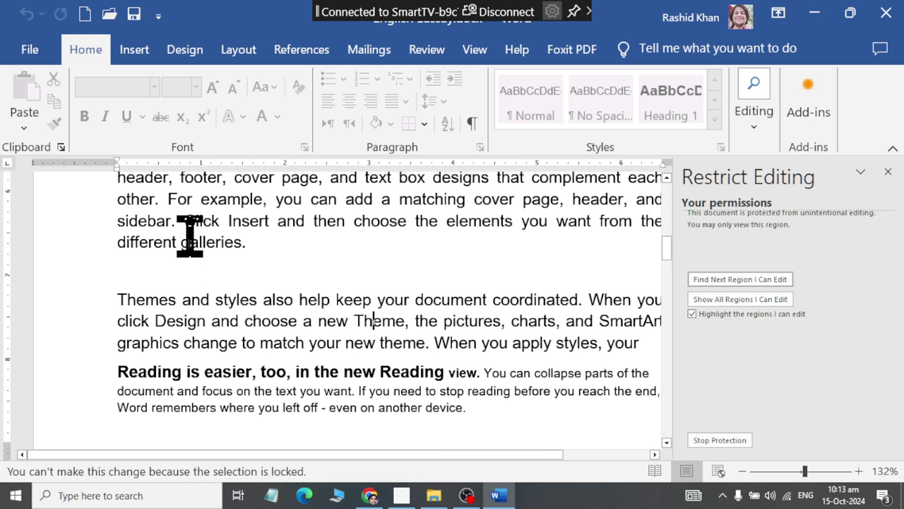
{"action": "left_click_drag", "start_coordinate": [403, 234], "coordinate": [165, 210]}
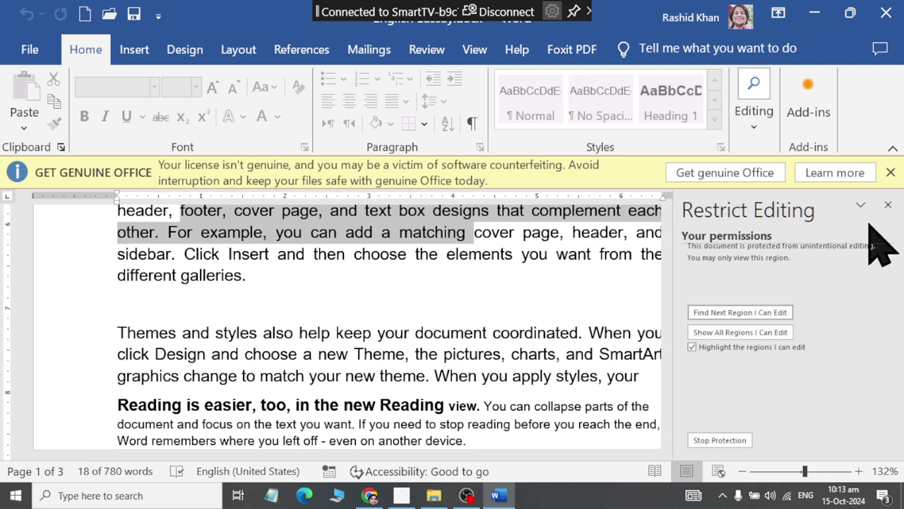
Dismiss the licence notice and open the Restrict Editing pane from Review > Protect
{"action": "left_click", "coordinate": [890, 172]}
{"action": "left_click", "coordinate": [424, 50]}
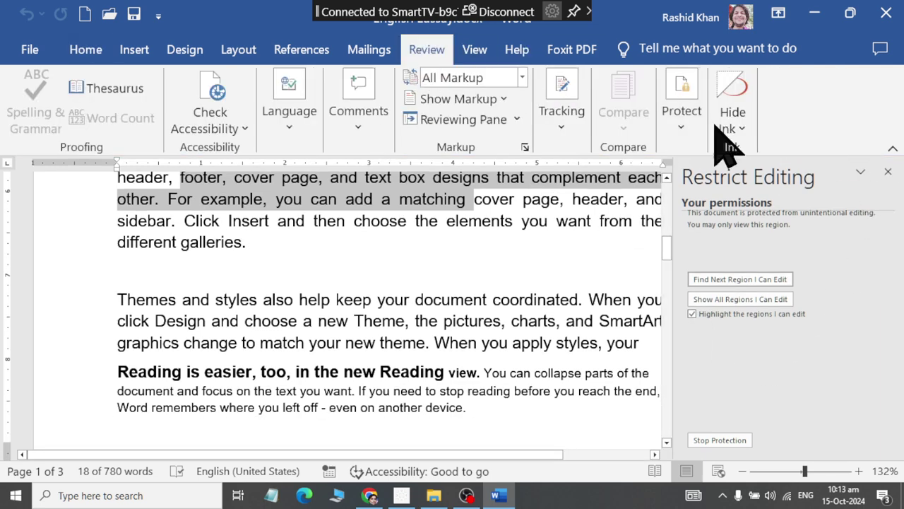
{"action": "left_click", "coordinate": [681, 128]}
{"action": "left_click", "coordinate": [735, 396]}
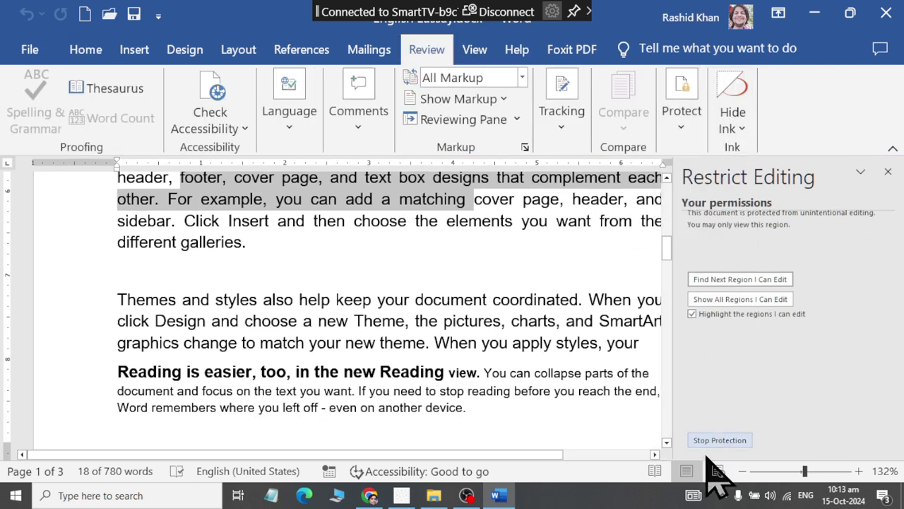
Stop Protection, retrying with the correct password after a rejected attempt, and close the pane
{"action": "left_click", "coordinate": [701, 440]}
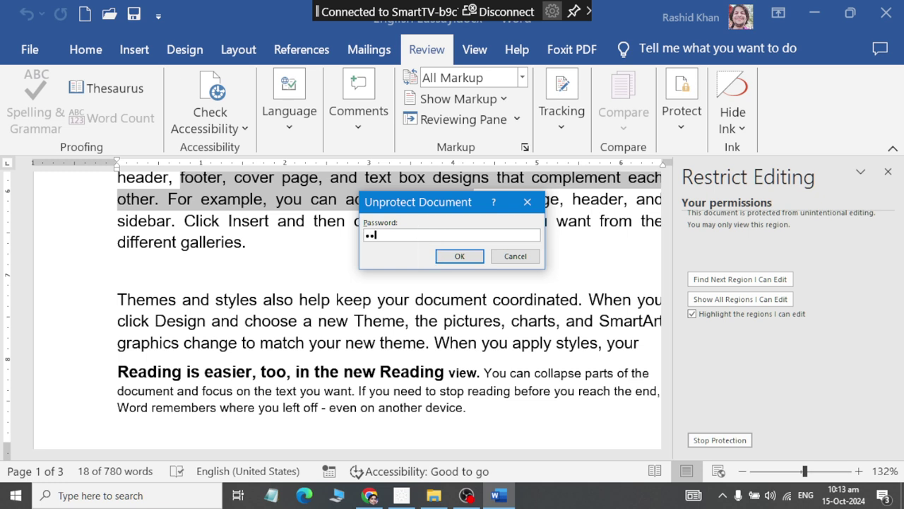
{"action": "key", "text": "Return"}
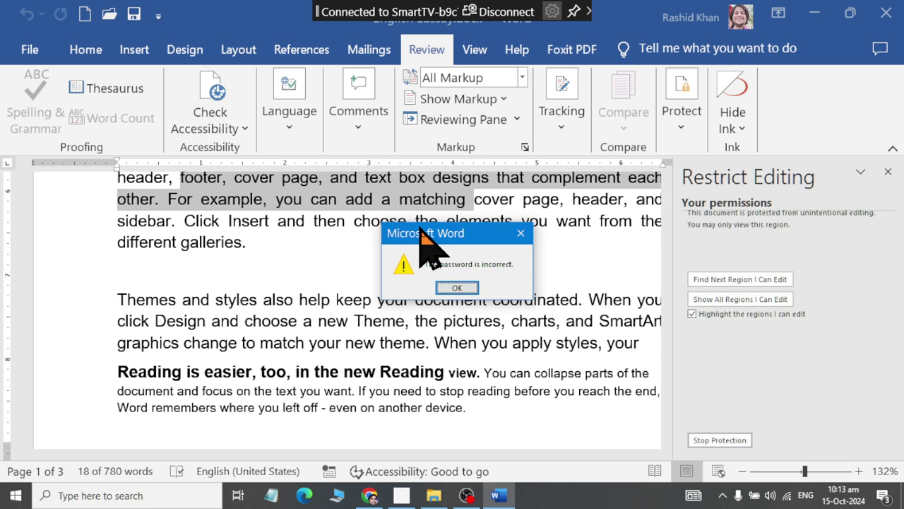
{"action": "key", "text": "Return"}
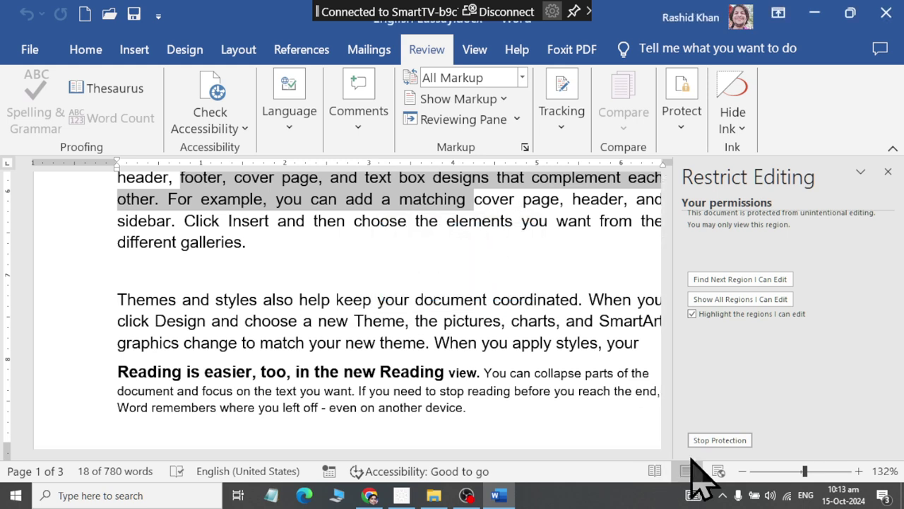
{"action": "left_click", "coordinate": [706, 441]}
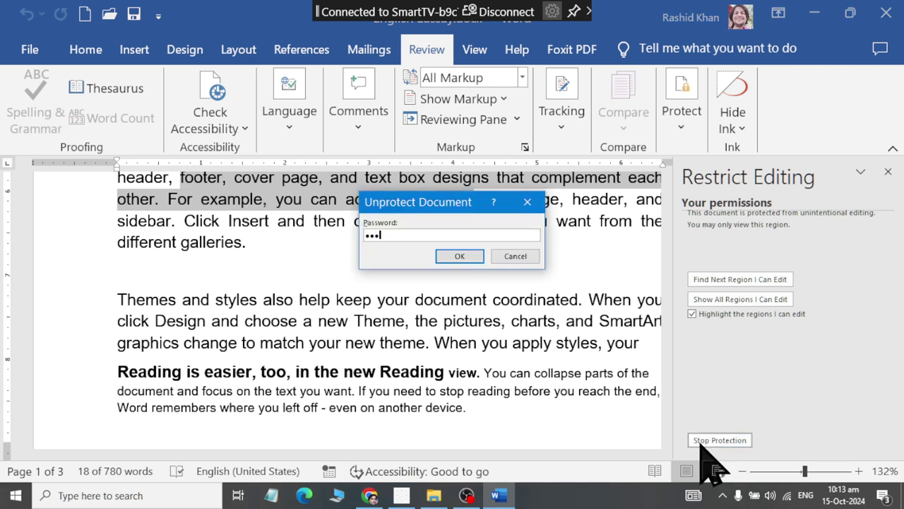
{"action": "left_click", "coordinate": [456, 257]}
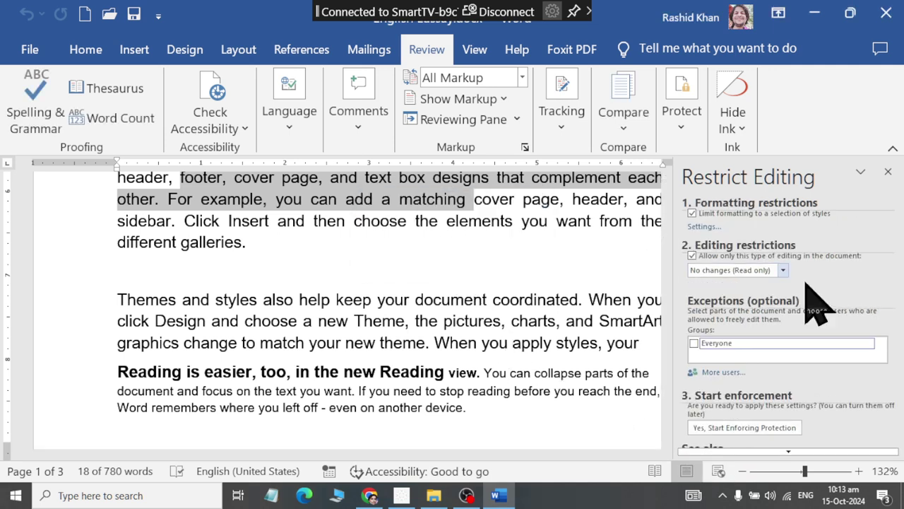
{"action": "left_click", "coordinate": [888, 172]}
{"action": "left_click", "coordinate": [478, 199]}
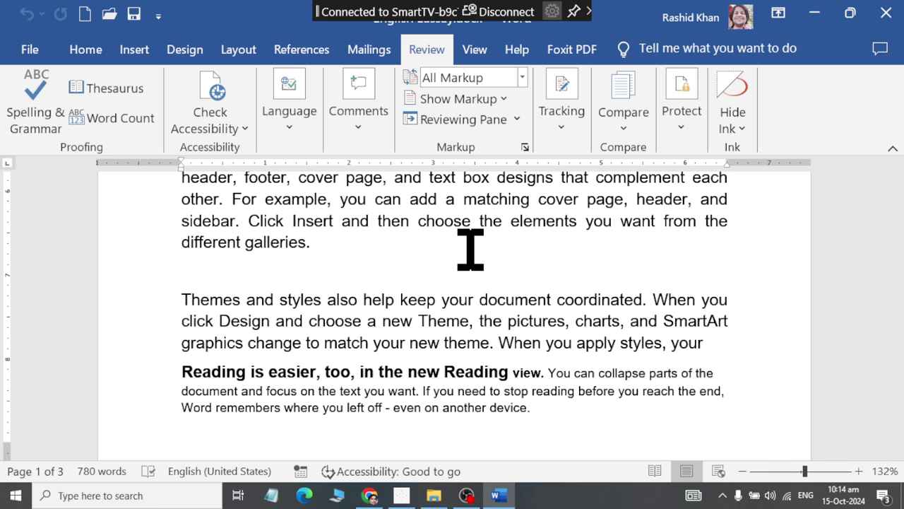
Close English Eassay.docx without saving changes
{"action": "left_click", "coordinate": [633, 125]}
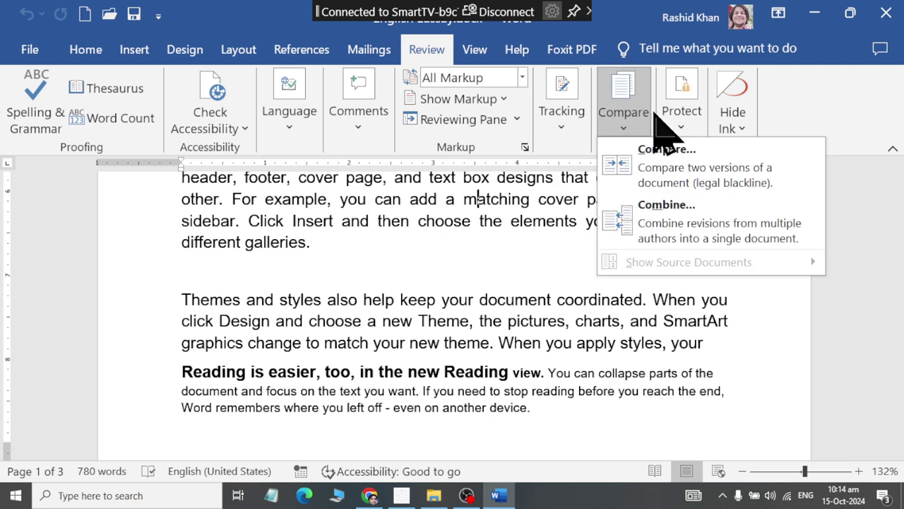
{"action": "left_click", "coordinate": [894, 21]}
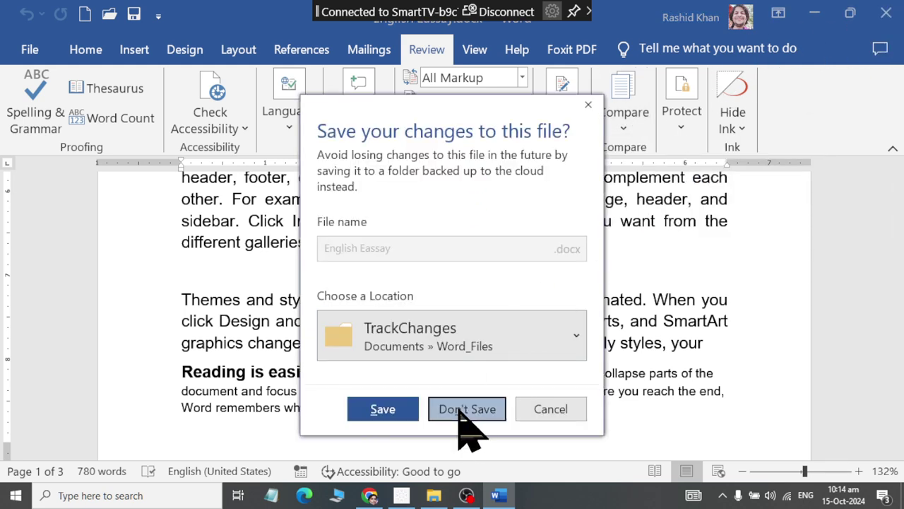
{"action": "left_click", "coordinate": [457, 406]}
{"action": "left_click", "coordinate": [215, 201]}
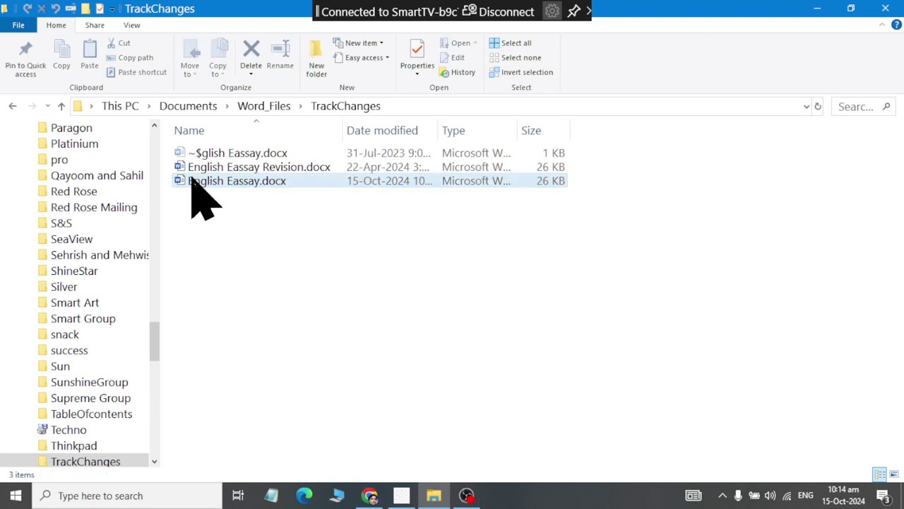
Open English Eassay Revision.docx, scroll through it, and close it
{"action": "left_click", "coordinate": [210, 170]}
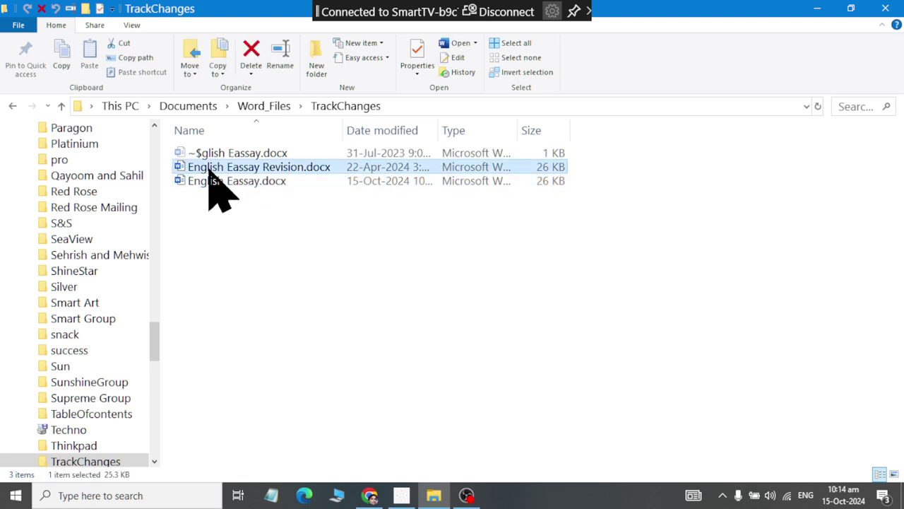
{"action": "double_click", "coordinate": [210, 170]}
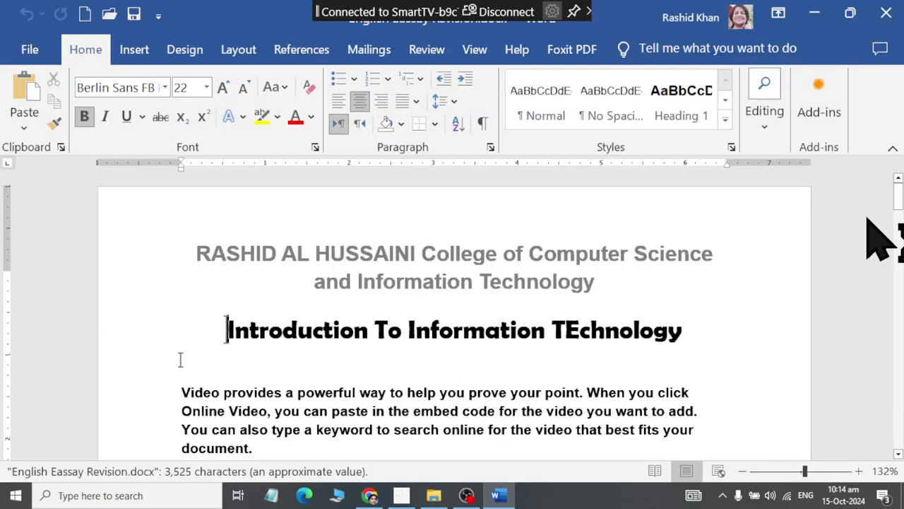
{"action": "left_click_drag", "start_coordinate": [898, 195], "coordinate": [900, 381]}
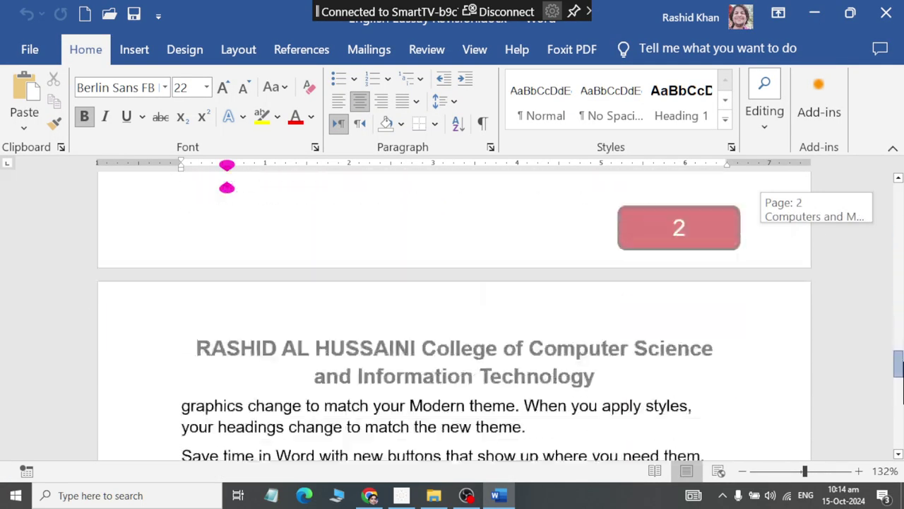
{"action": "left_click", "coordinate": [886, 13]}
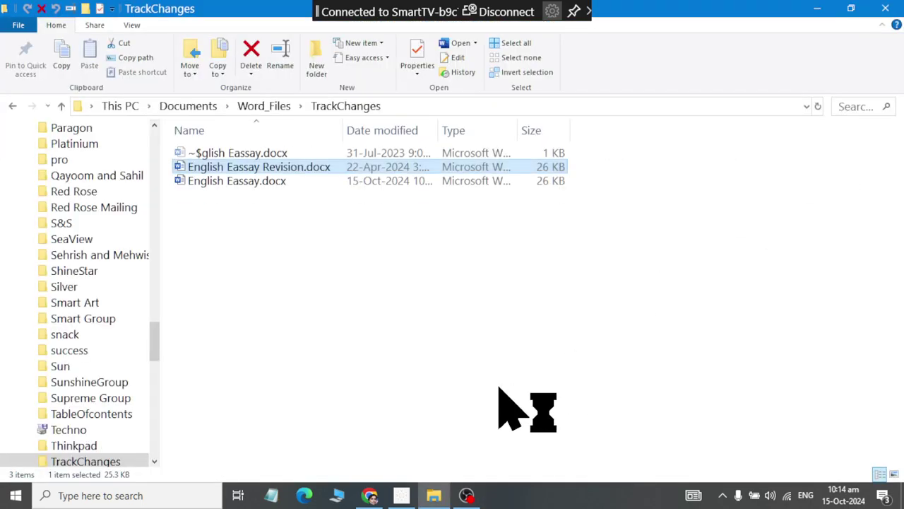
Click through the TrackChanges files, then open English Eassay.docx in Word
{"action": "left_click", "coordinate": [334, 319]}
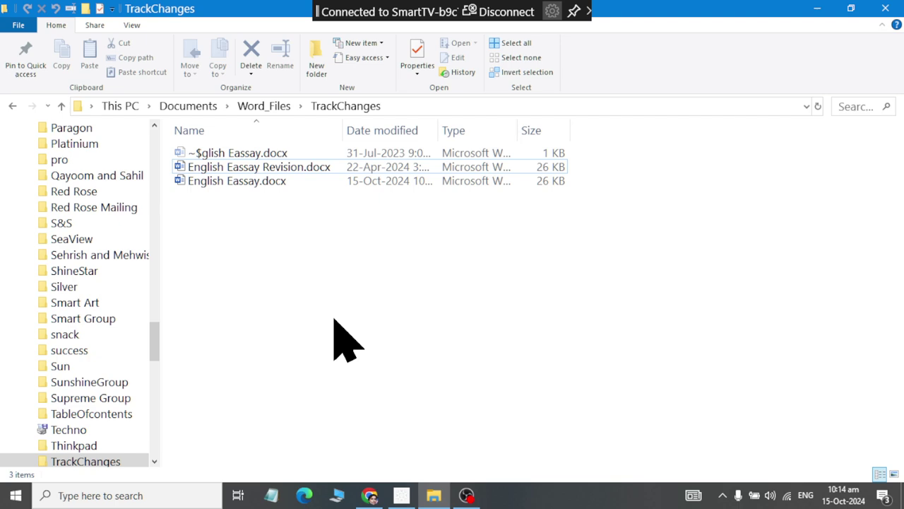
{"action": "left_click", "coordinate": [282, 181]}
{"action": "left_click", "coordinate": [322, 167]}
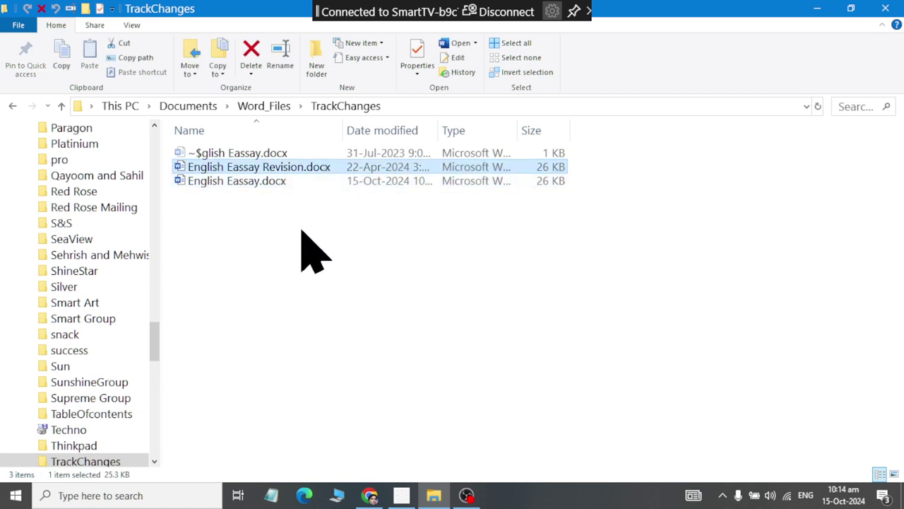
{"action": "left_click", "coordinate": [284, 181]}
{"action": "left_click", "coordinate": [297, 154]}
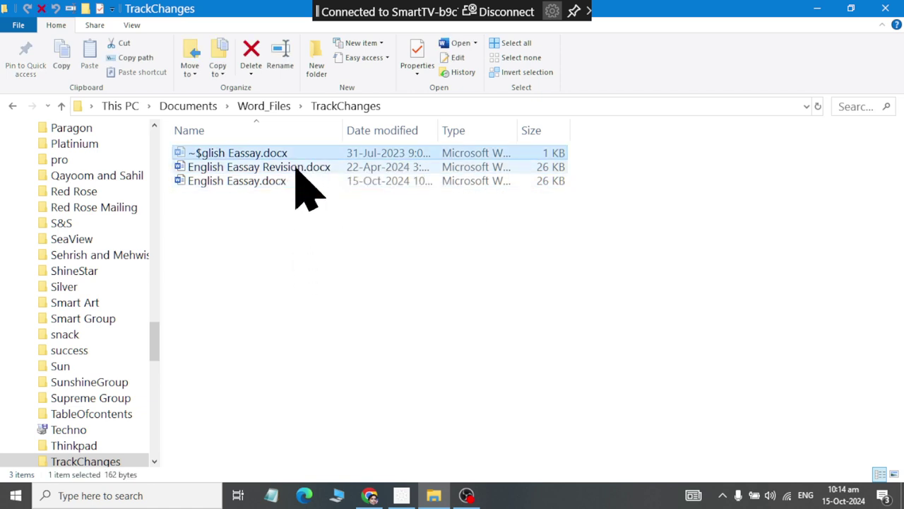
{"action": "left_click", "coordinate": [311, 171]}
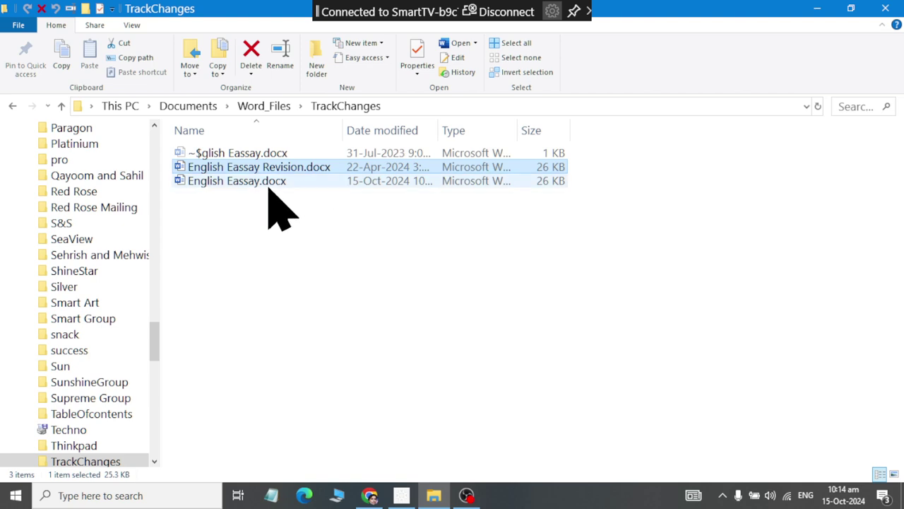
{"action": "left_click", "coordinate": [269, 185]}
{"action": "left_click", "coordinate": [295, 170]}
{"action": "left_click", "coordinate": [278, 185]}
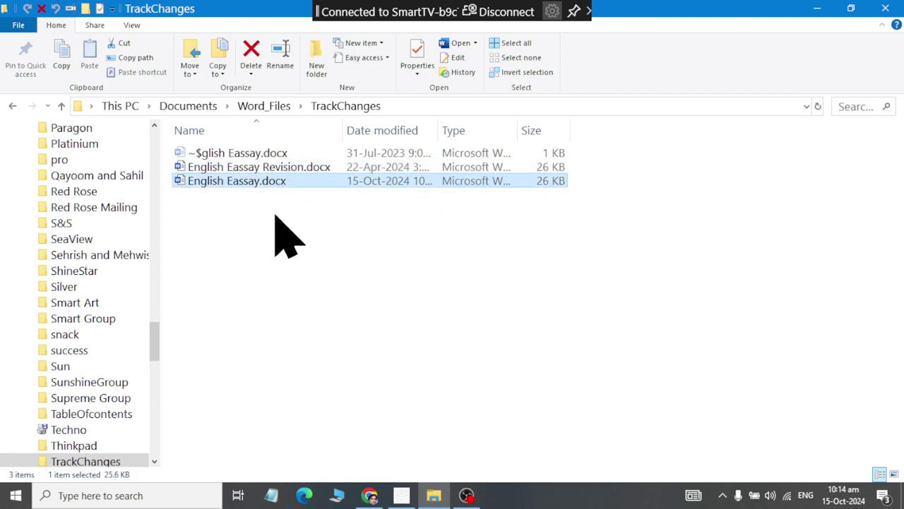
{"action": "left_click", "coordinate": [275, 215]}
{"action": "double_click", "coordinate": [263, 183]}
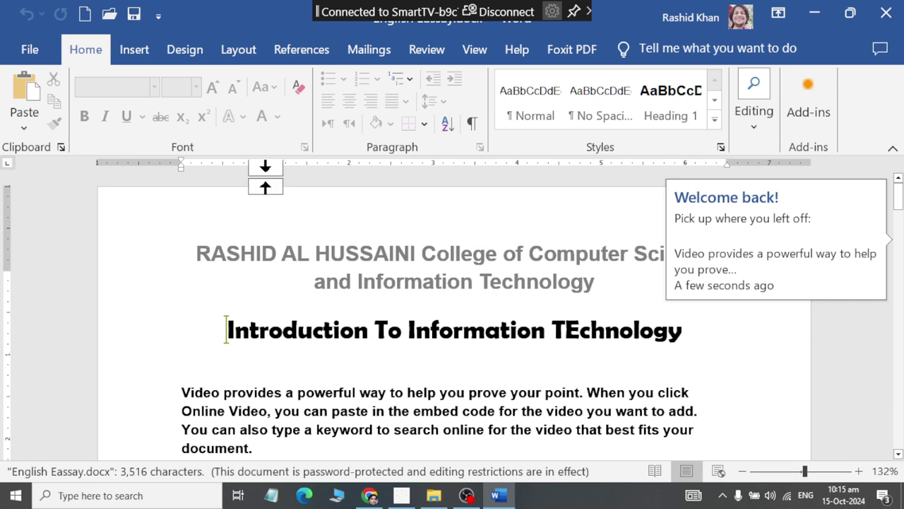
Stop protection on English Eassay.docx via Restrict Editing by entering the document password
{"action": "left_click", "coordinate": [427, 50]}
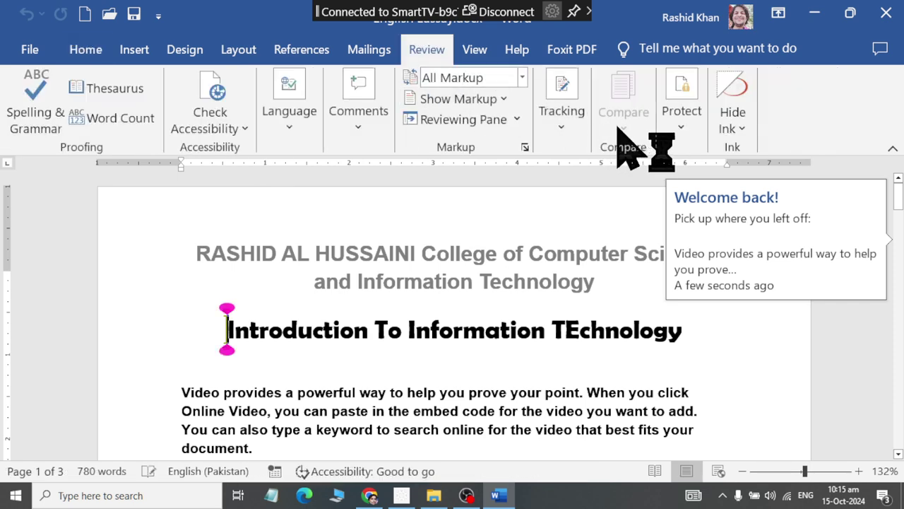
{"action": "left_click", "coordinate": [680, 113]}
{"action": "left_click", "coordinate": [728, 205]}
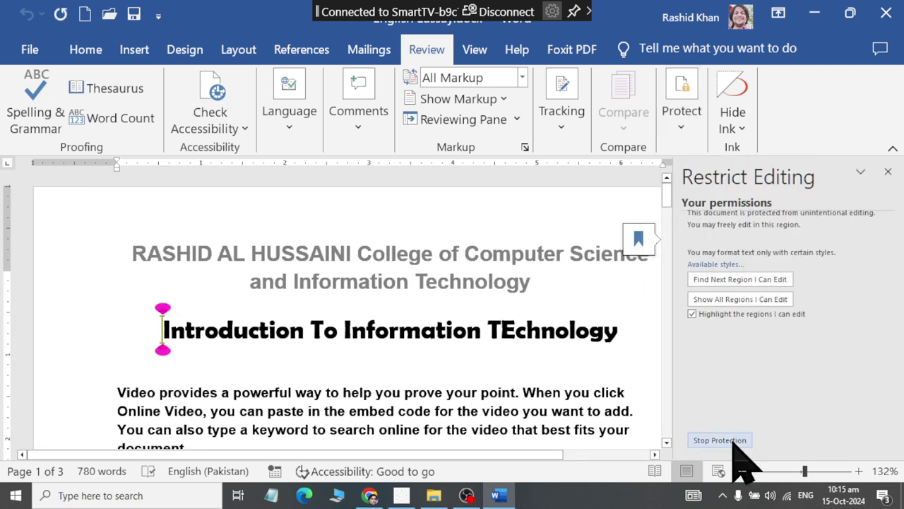
{"action": "left_click", "coordinate": [727, 441]}
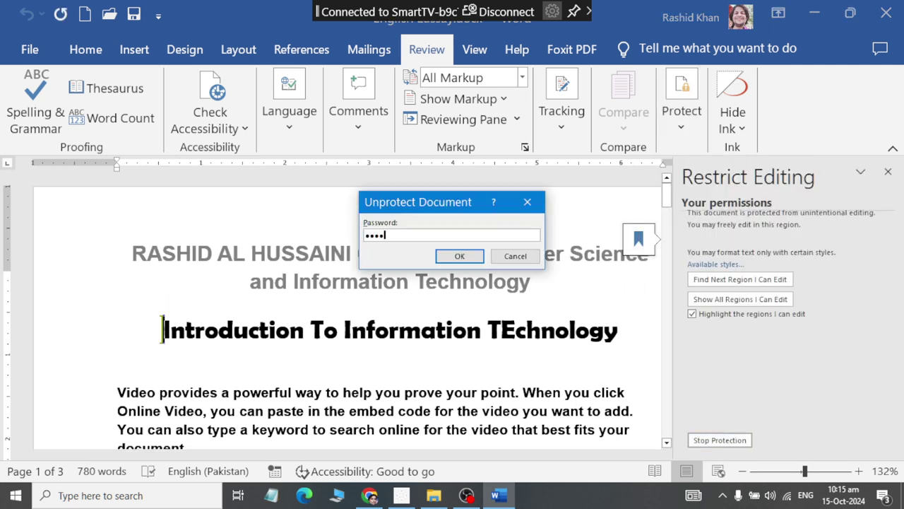
{"action": "key", "text": "Return"}
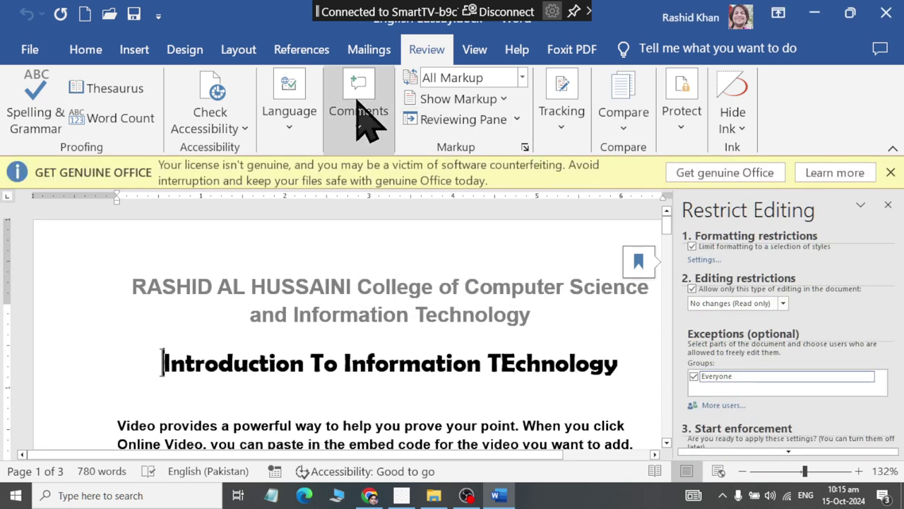
{"action": "left_click", "coordinate": [625, 117]}
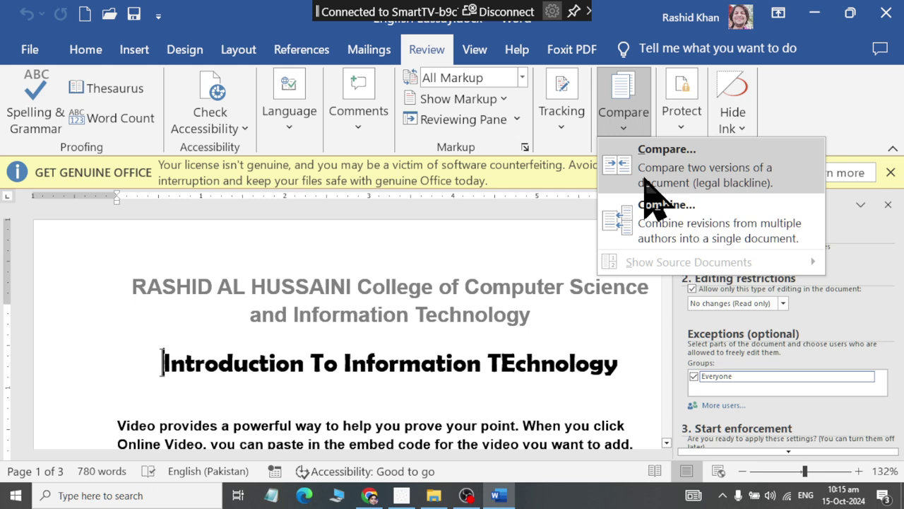
In Compare Documents, pick English Eassay.docx from Word_Files as original and English Eassay Revision.docx as revised
{"action": "left_click", "coordinate": [645, 178]}
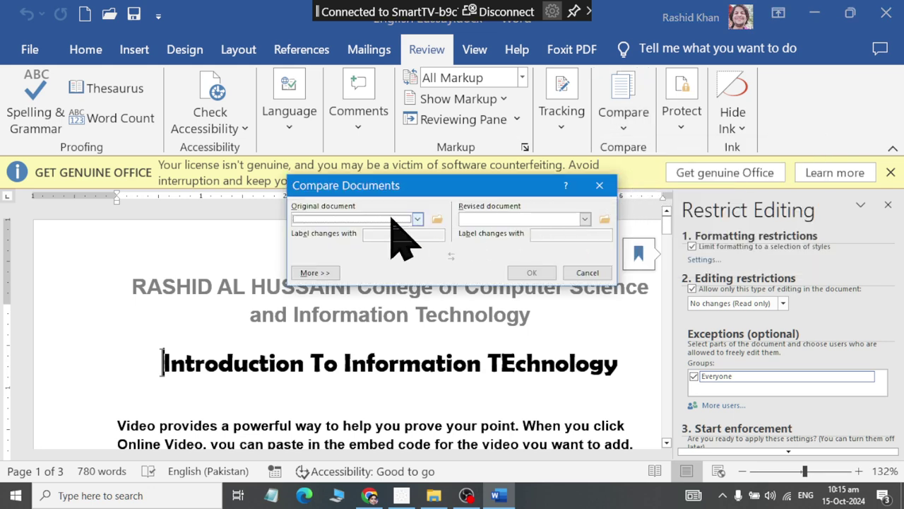
{"action": "left_click", "coordinate": [438, 220]}
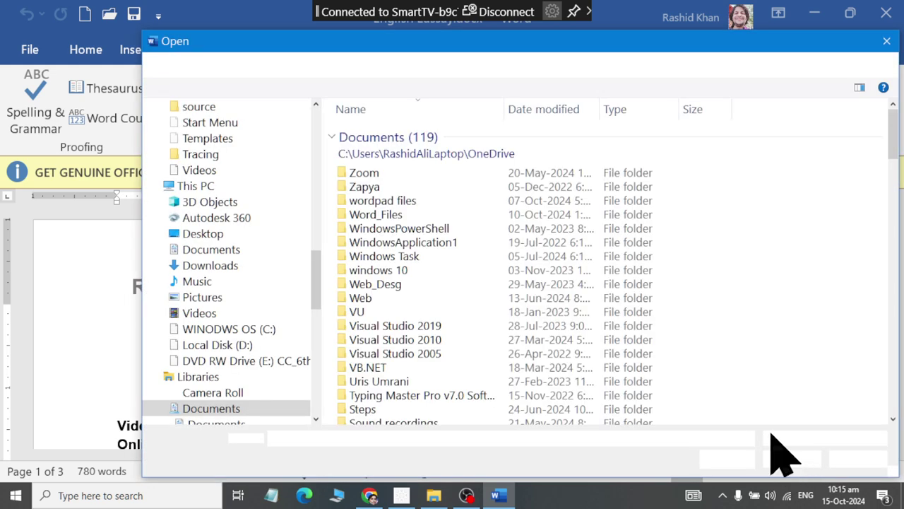
{"action": "double_click", "coordinate": [419, 212]}
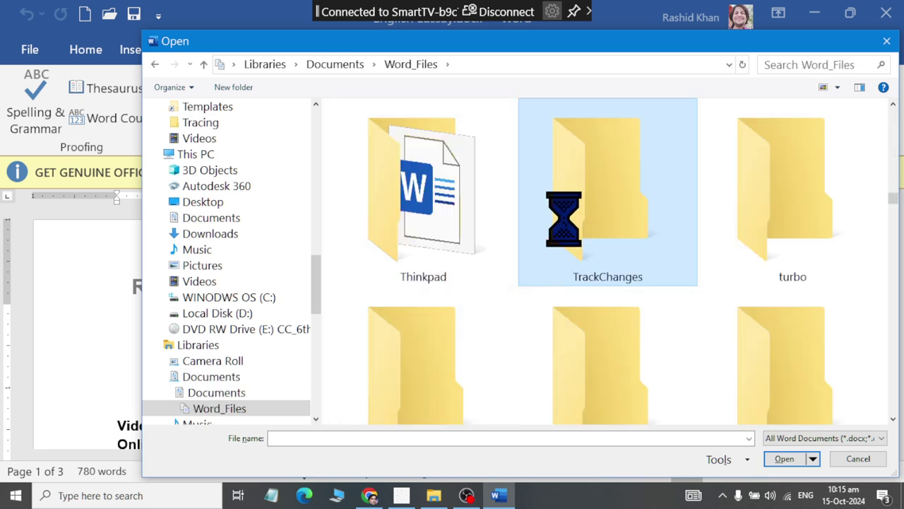
{"action": "double_click", "coordinate": [365, 161]}
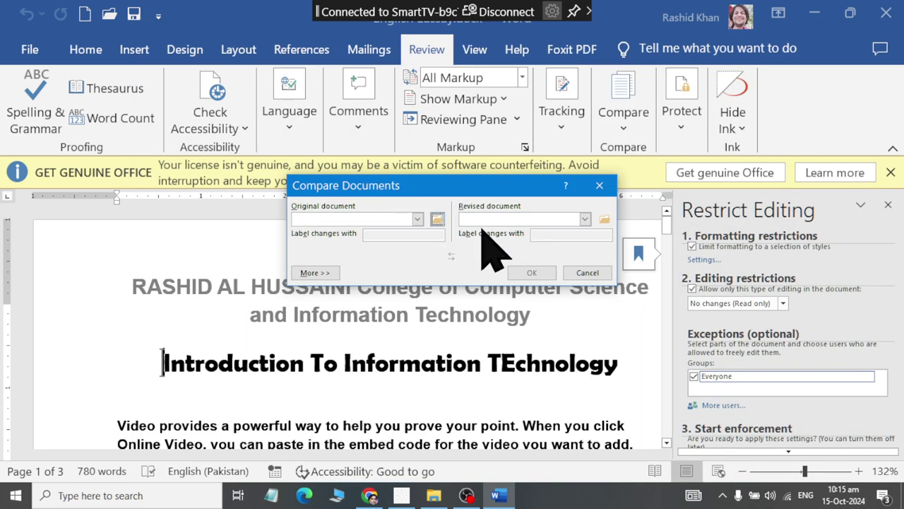
{"action": "left_click", "coordinate": [605, 219]}
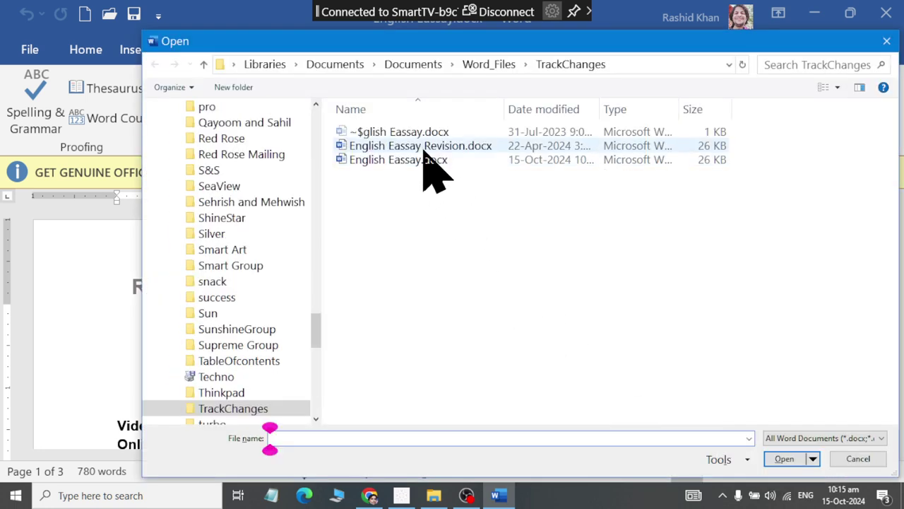
{"action": "double_click", "coordinate": [424, 150]}
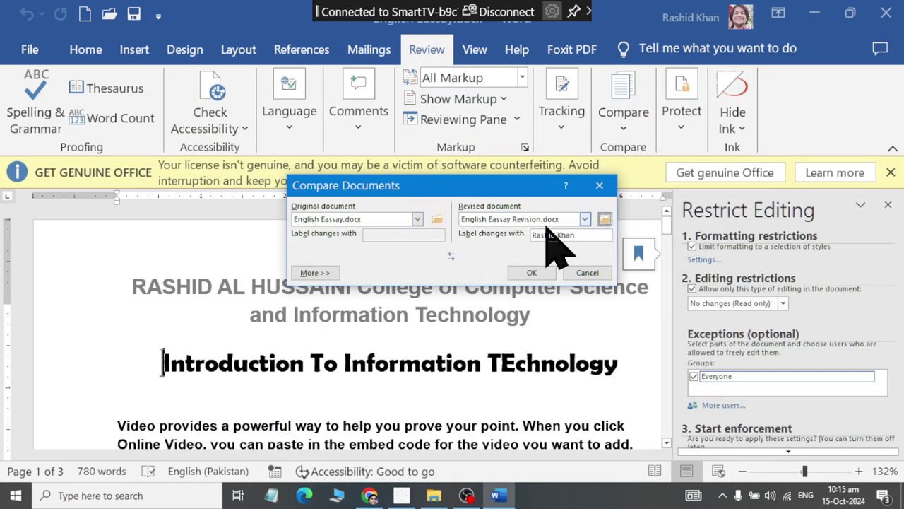
Uncheck Case changes and Textboxes in the comparison settings and run the comparison
{"action": "left_click", "coordinate": [315, 274]}
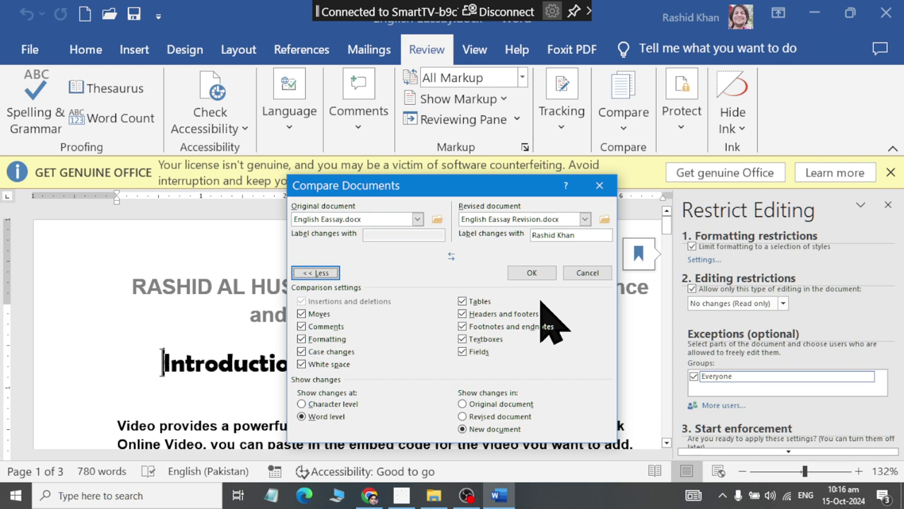
{"action": "left_click", "coordinate": [311, 351]}
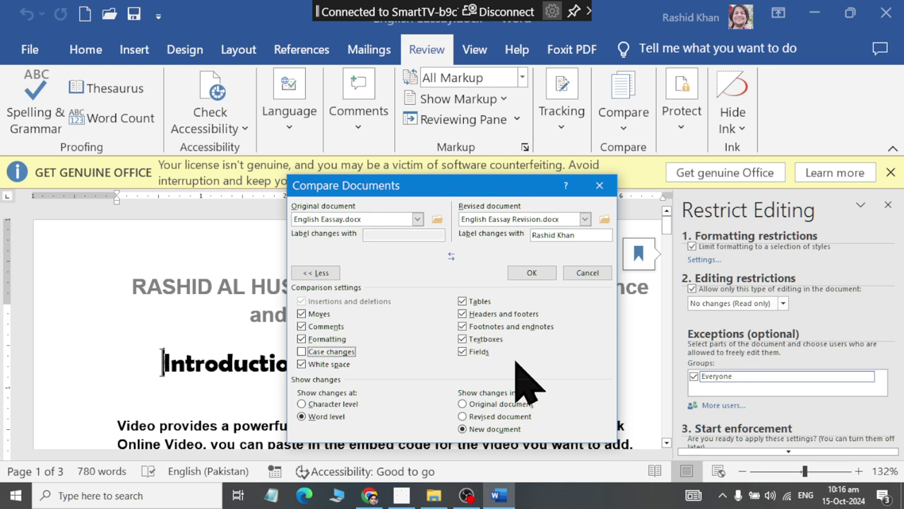
{"action": "left_click", "coordinate": [480, 344]}
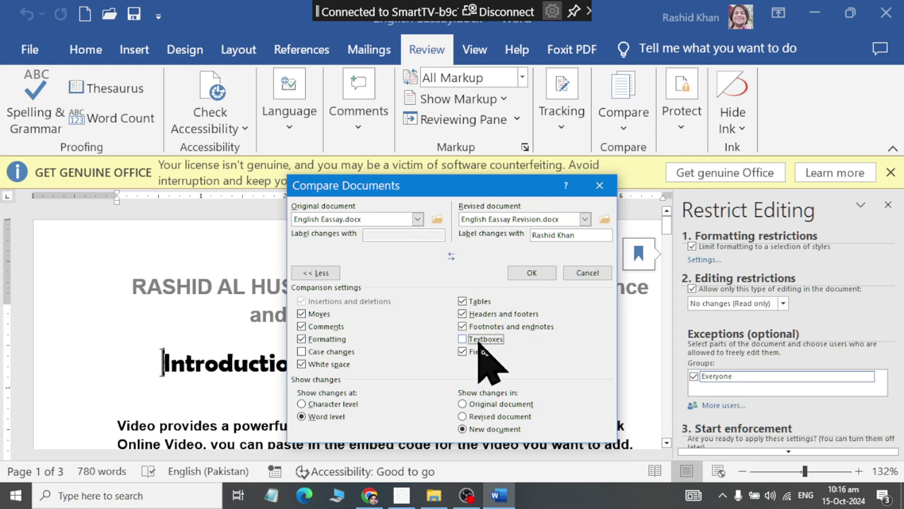
{"action": "left_click", "coordinate": [533, 274]}
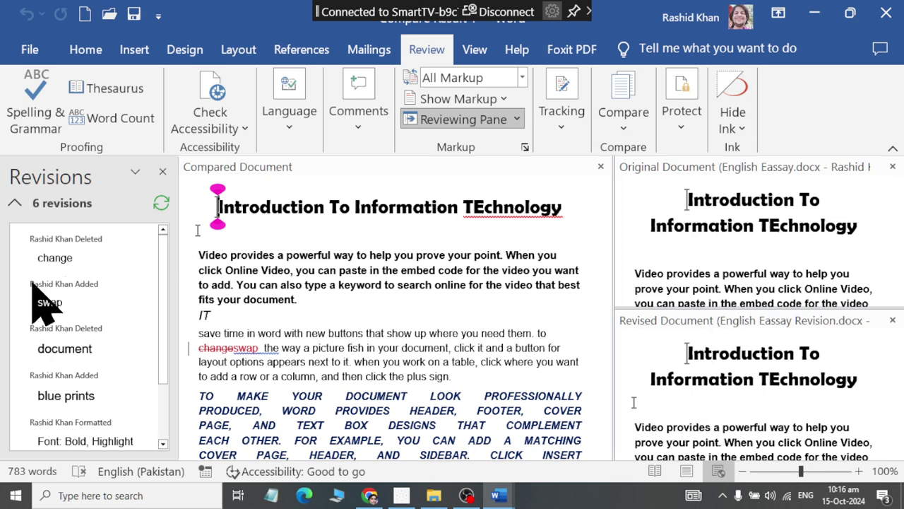
Jump to the deleted word 'change' and the added word 'swap' in the Revisions pane
{"action": "left_click", "coordinate": [45, 258]}
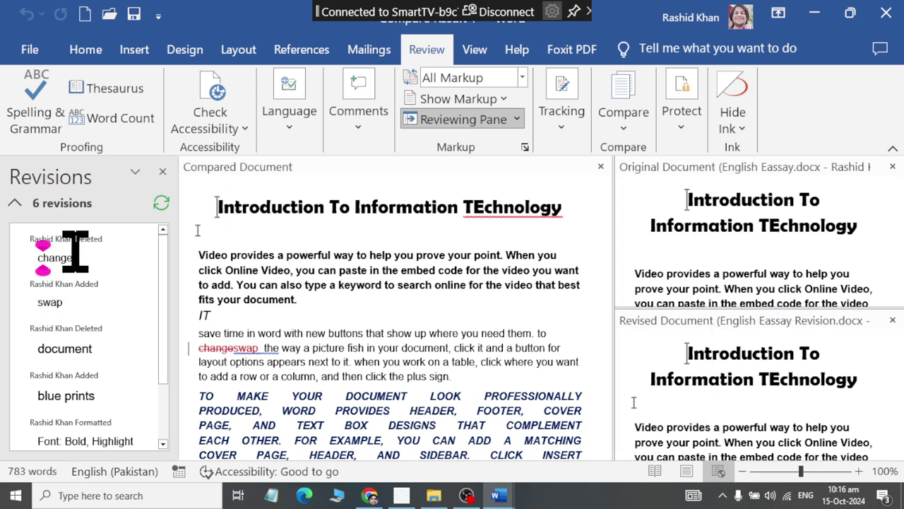
{"action": "left_click", "coordinate": [44, 240]}
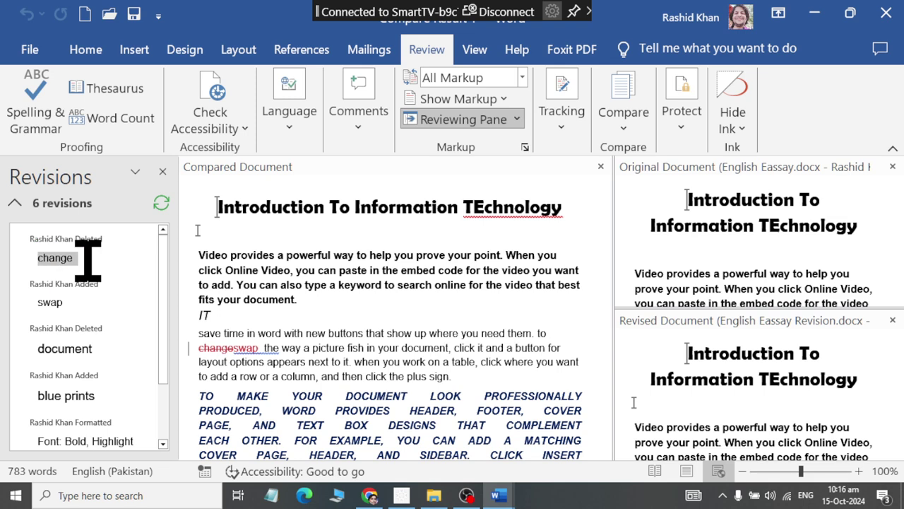
{"action": "right_click", "coordinate": [42, 258]}
{"action": "left_click", "coordinate": [46, 302]}
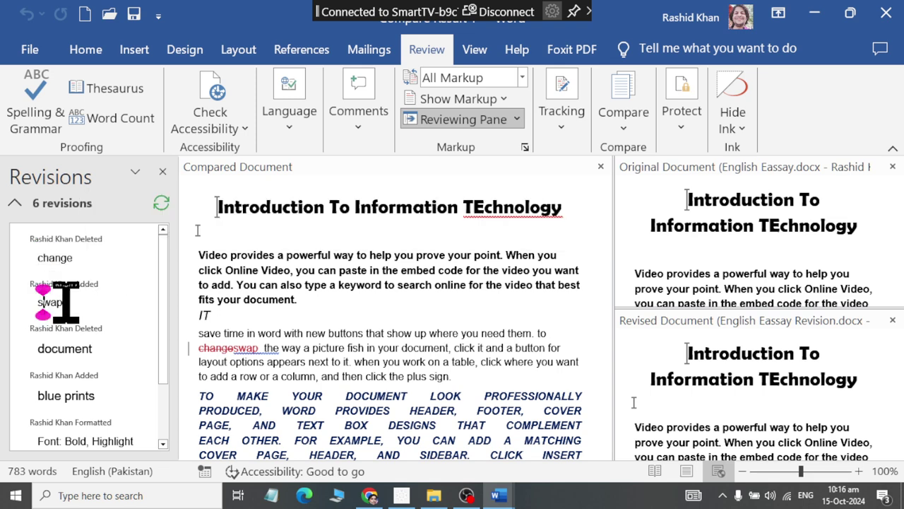
{"action": "left_click_drag", "start_coordinate": [48, 303], "coordinate": [83, 300]}
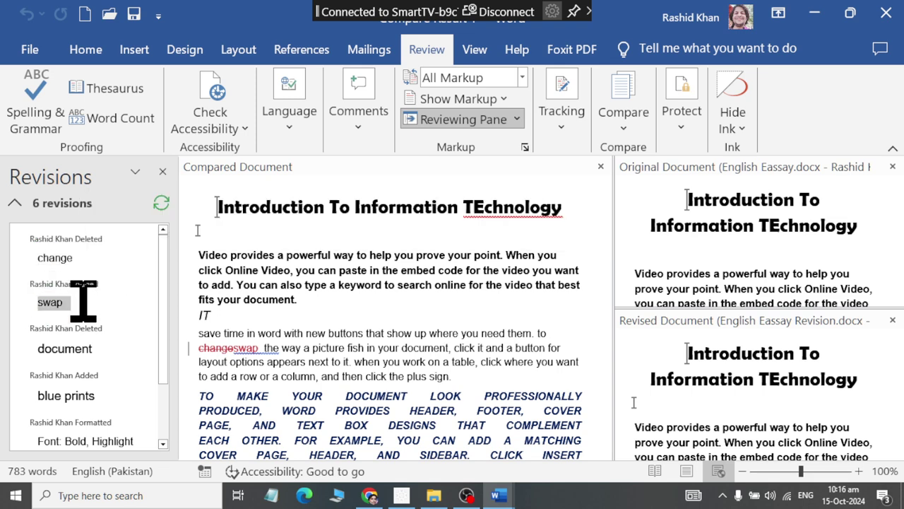
Jump to the 'document', 'blue prints', formatting and 'and Media' revisions
{"action": "double_click", "coordinate": [70, 347]}
{"action": "left_click_drag", "start_coordinate": [40, 397], "coordinate": [99, 397]}
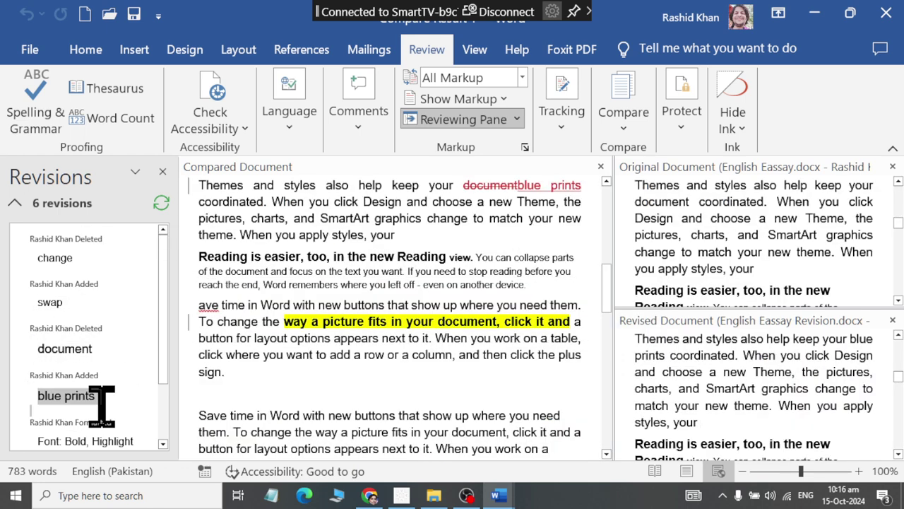
{"action": "scroll", "coordinate": [45, 333], "scroll_direction": "down", "scroll_amount": 1}
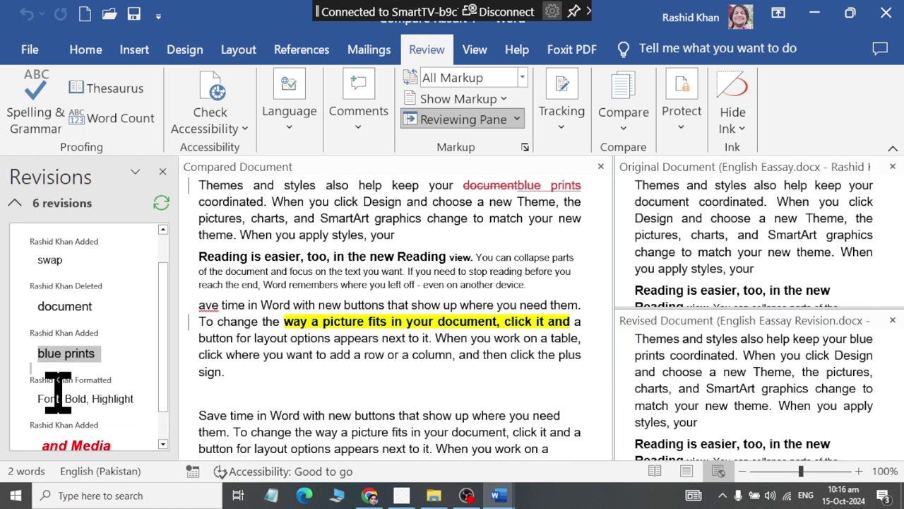
{"action": "left_click_drag", "start_coordinate": [58, 397], "coordinate": [141, 401]}
{"action": "scroll", "coordinate": [146, 420], "scroll_direction": "down", "scroll_amount": 1}
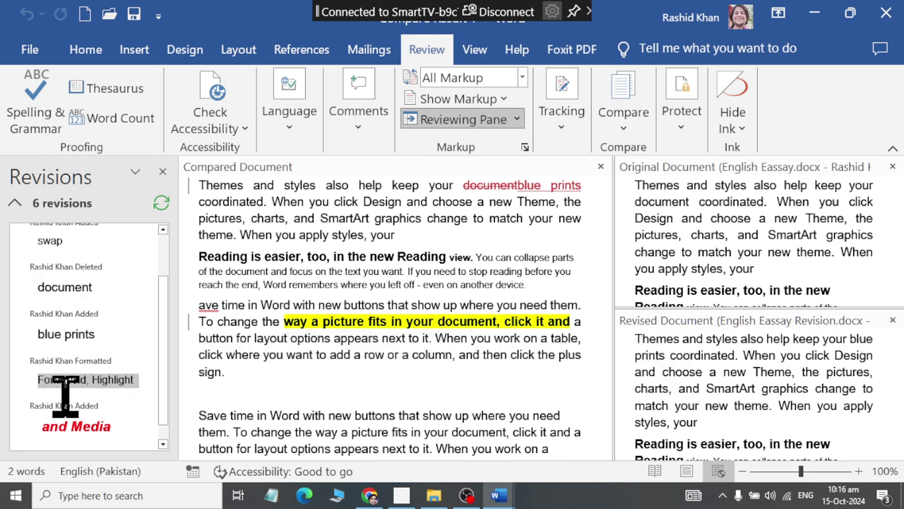
{"action": "left_click", "coordinate": [42, 426]}
{"action": "scroll", "coordinate": [101, 380], "scroll_direction": "down", "scroll_amount": 1}
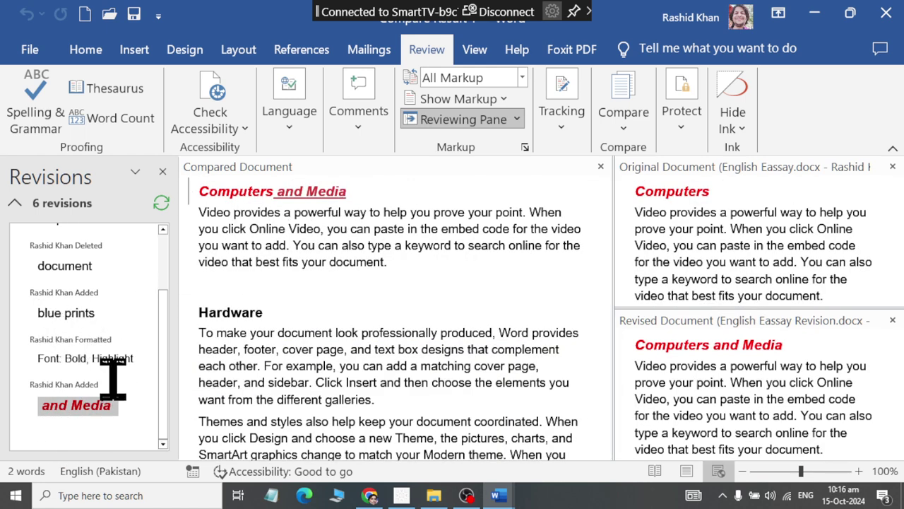
{"action": "scroll", "coordinate": [113, 378], "scroll_direction": "up", "scroll_amount": 3}
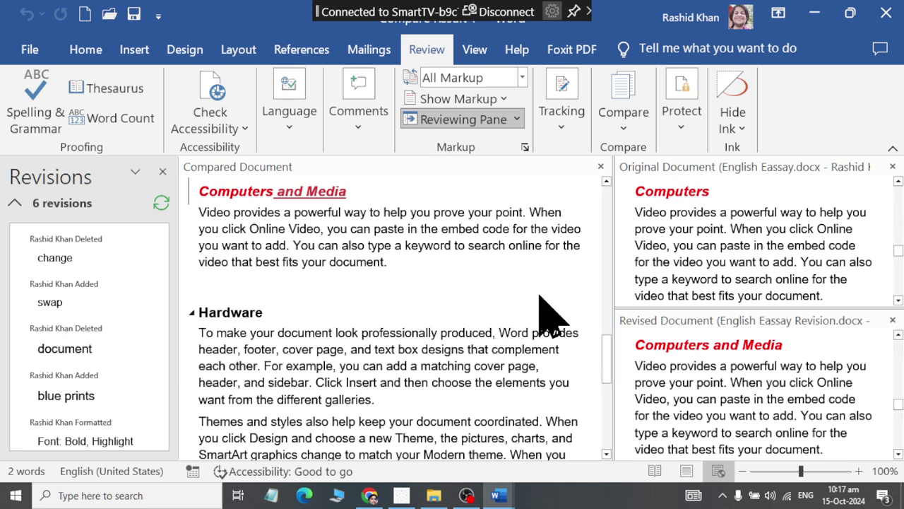
Open the Combine Documents dialog from Compare and cancel it
{"action": "left_click", "coordinate": [611, 131]}
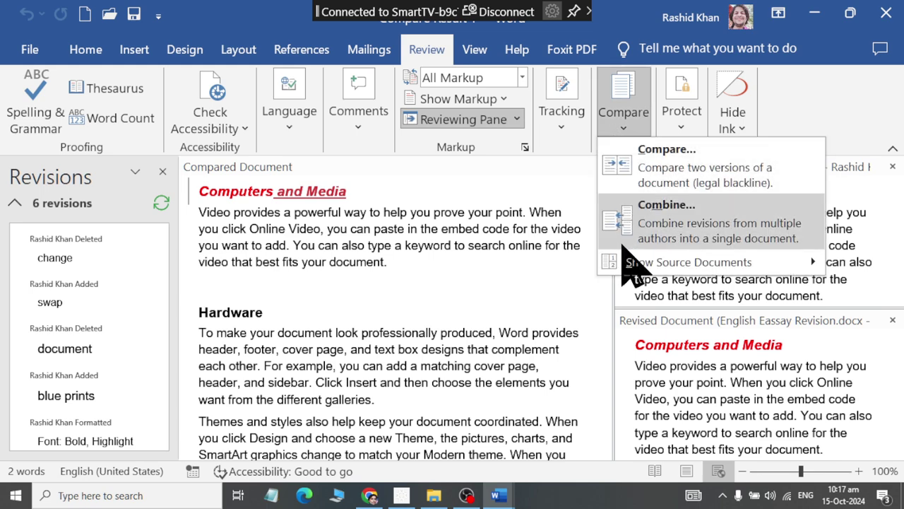
{"action": "left_click", "coordinate": [642, 233]}
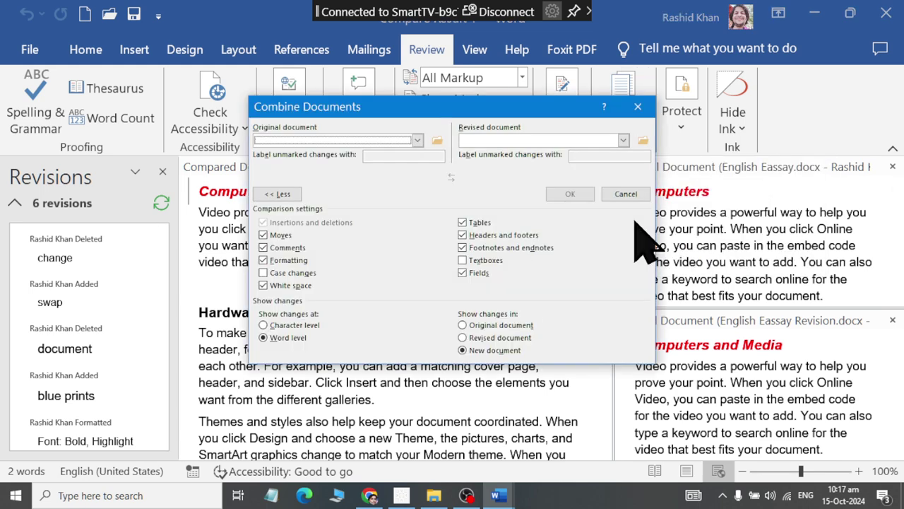
{"action": "left_click", "coordinate": [625, 195]}
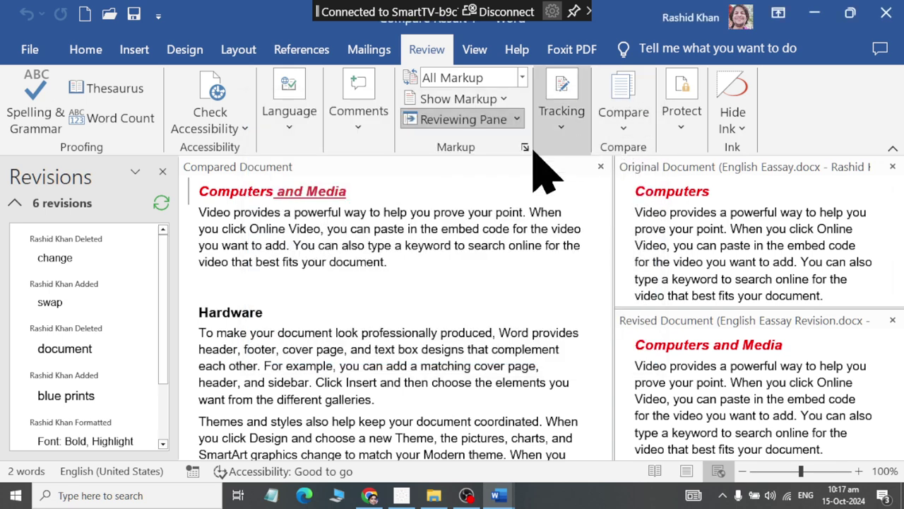
Accept All Changes and Stop Tracking, leaving 0 revisions
{"action": "left_click", "coordinate": [561, 130]}
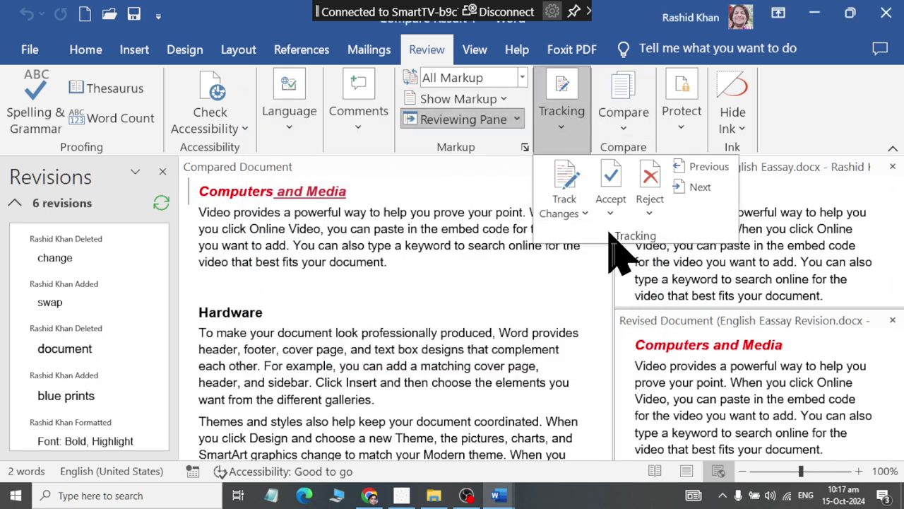
{"action": "left_click", "coordinate": [585, 213]}
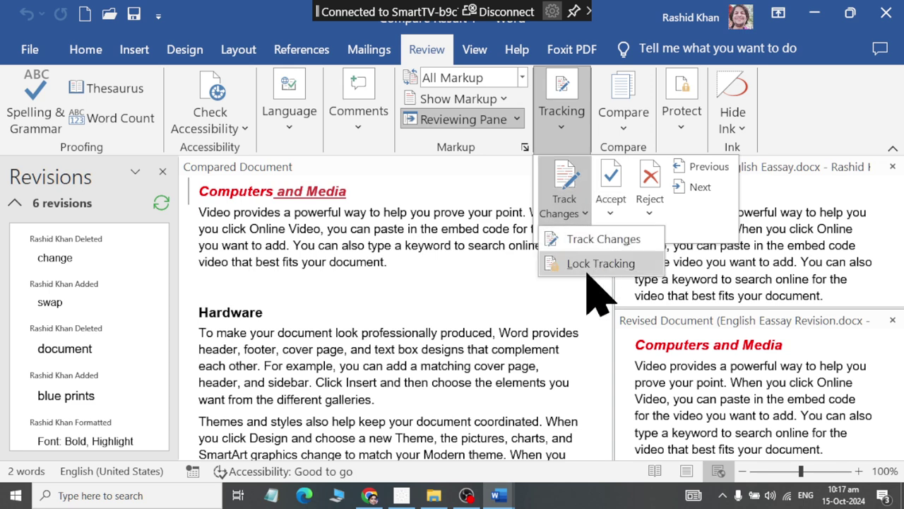
{"action": "left_click", "coordinate": [610, 205]}
{"action": "left_click", "coordinate": [633, 338]}
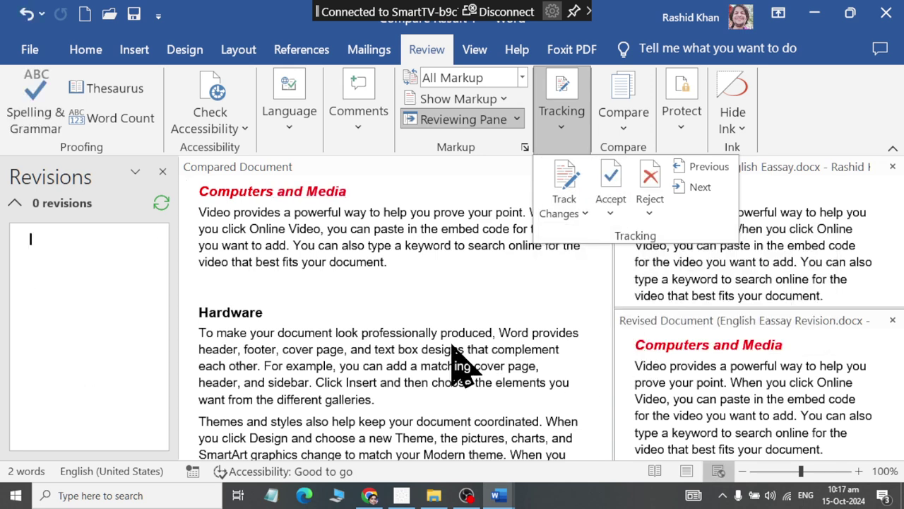
{"action": "left_click", "coordinate": [265, 304]}
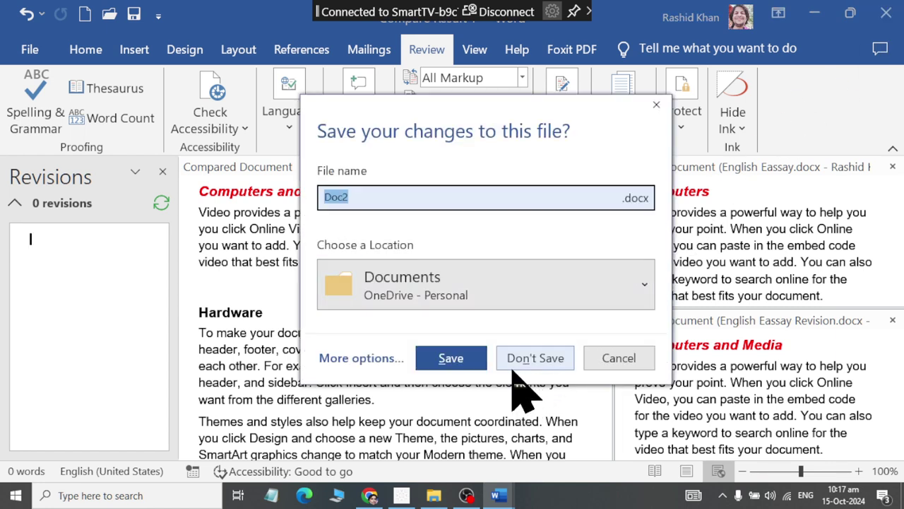
Discard the compared document without saving, close the essay, and clear the File Explorer selection
{"action": "left_click", "coordinate": [528, 356]}
{"action": "left_click", "coordinate": [887, 13]}
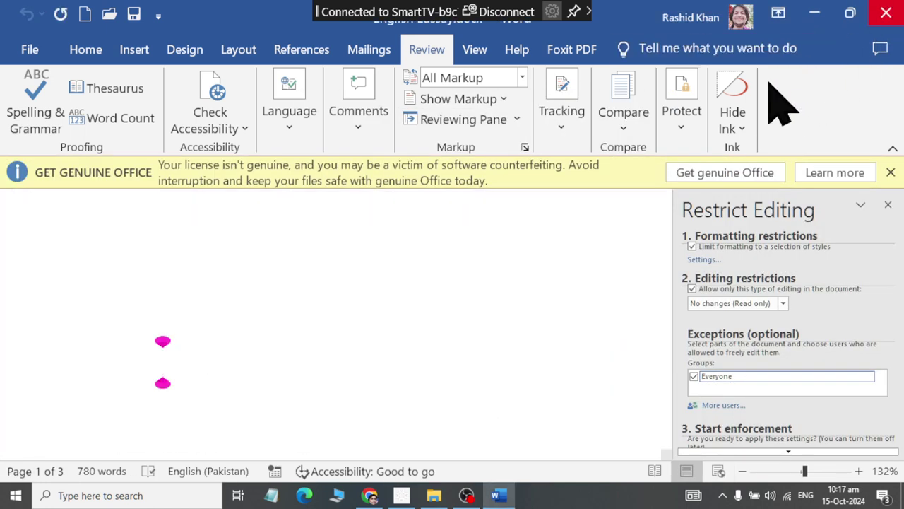
{"action": "right_click", "coordinate": [422, 314]}
{"action": "left_click", "coordinate": [481, 102]}
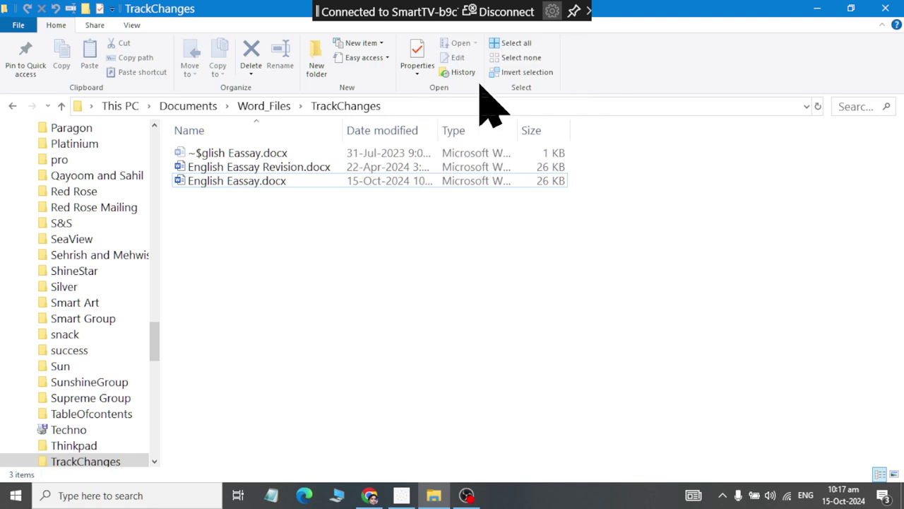